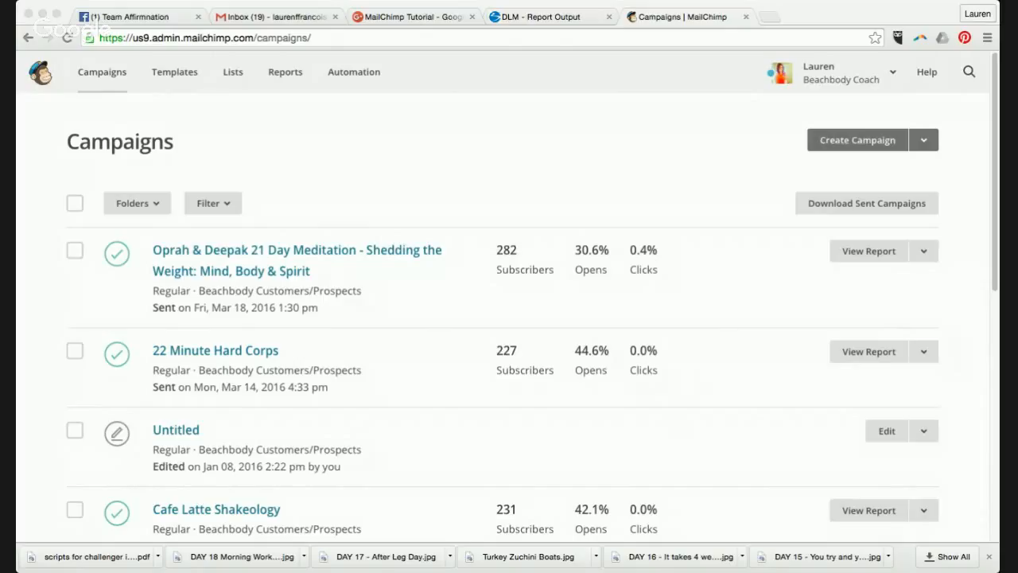
# - Start a new list from the Lists page and name it 'Example 1'
pyautogui.click(261, 37)
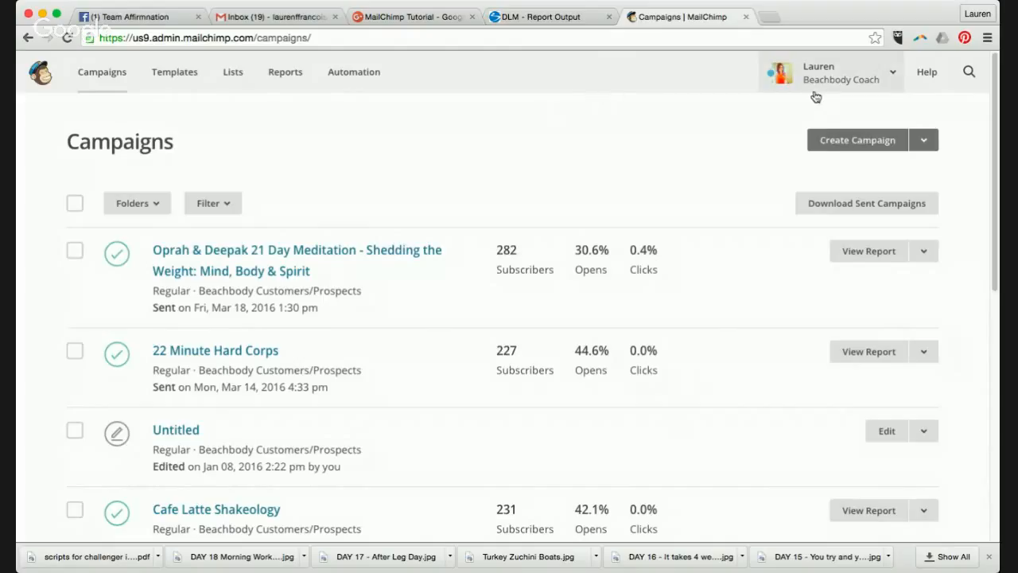
pyautogui.click(237, 73)
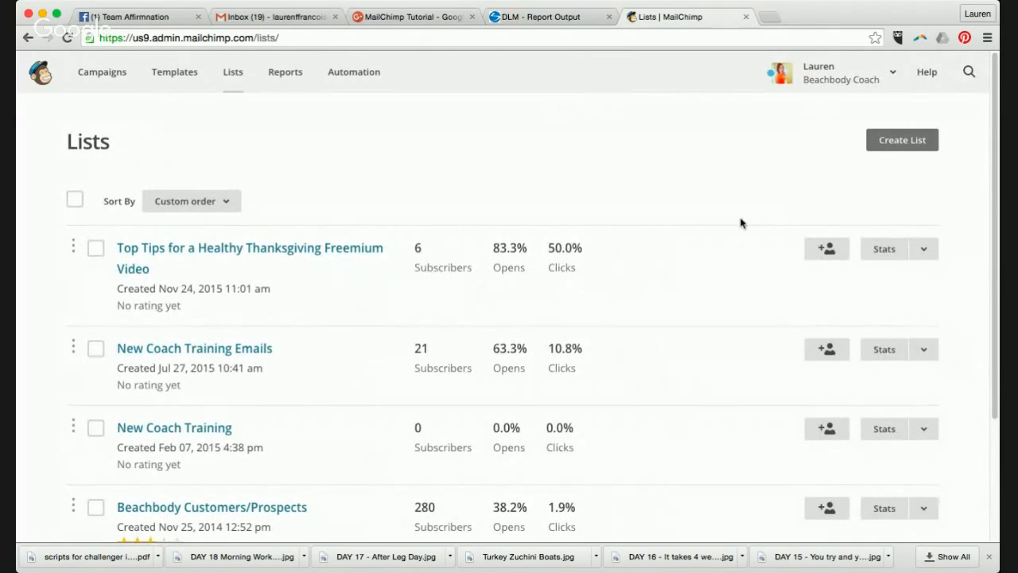
pyautogui.click(919, 151)
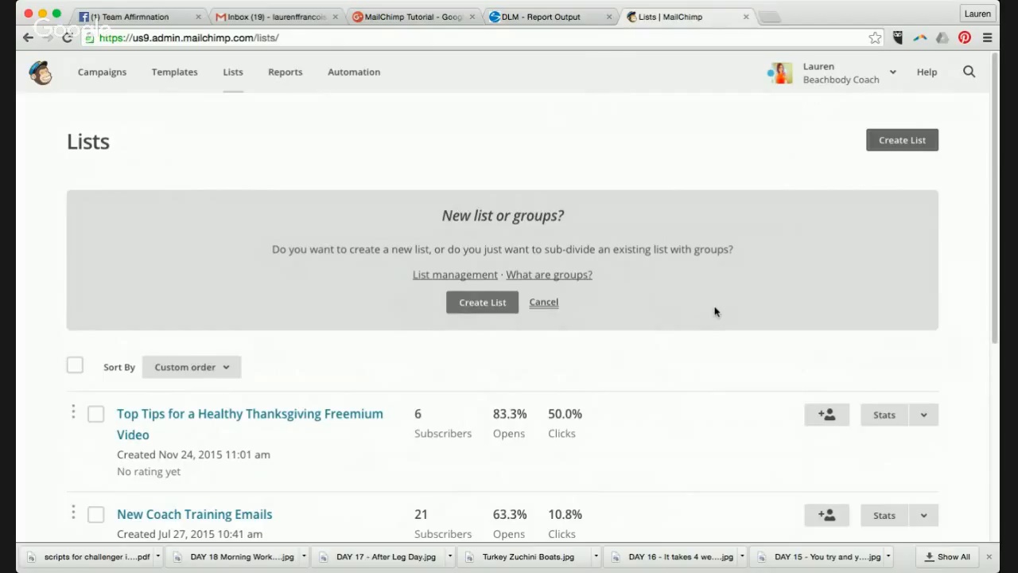
pyautogui.click(488, 303)
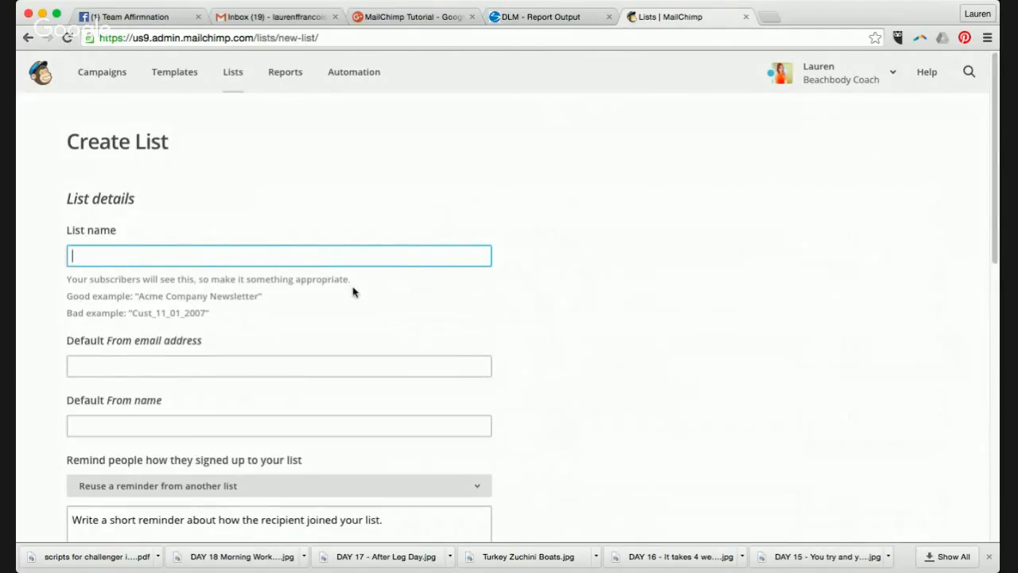
pyautogui.write('Example 1')
# - Enter the default sender e-mail address and sender name, then submit the list form
pyautogui.click(345, 366)
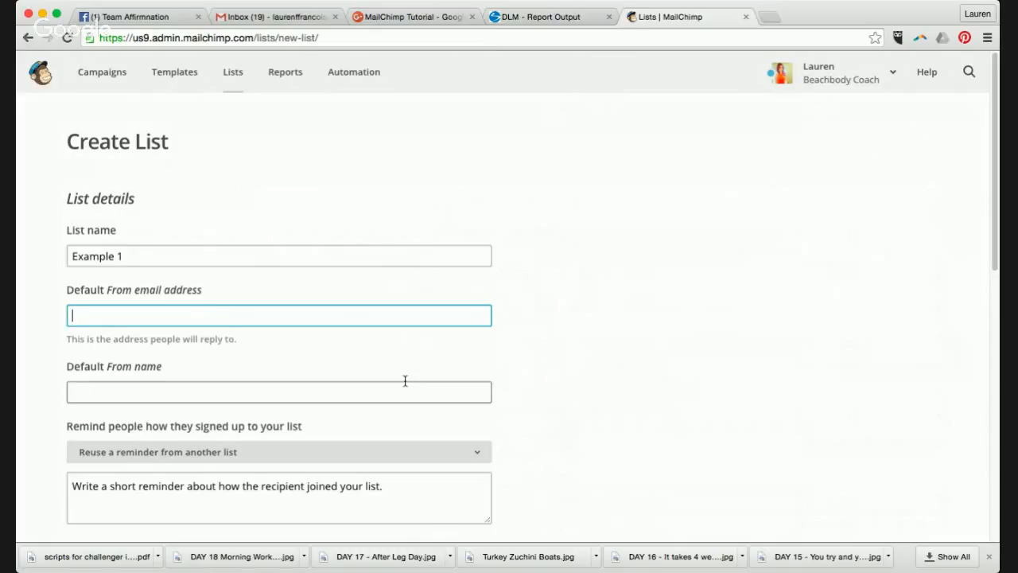
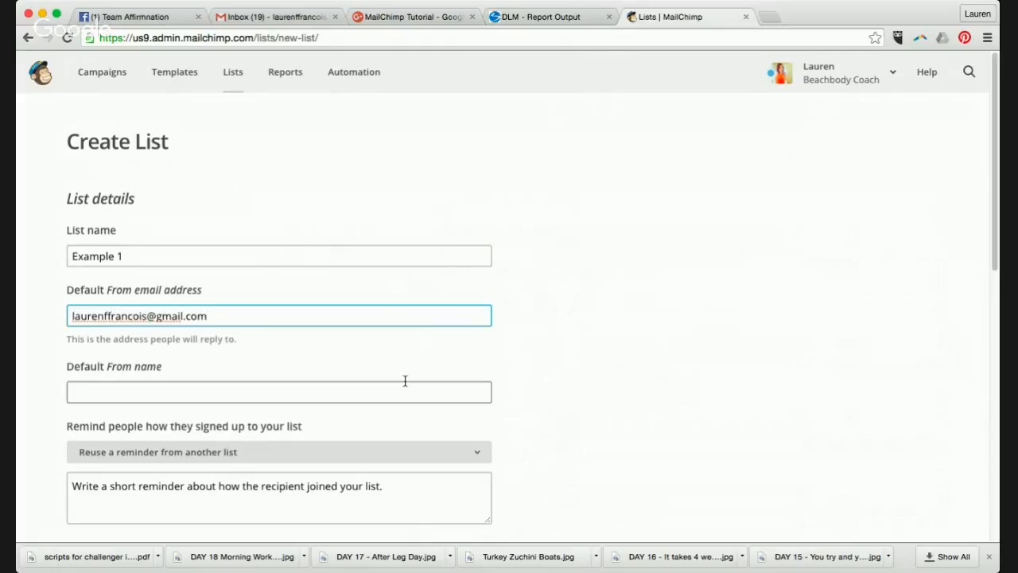
pyautogui.click(376, 392)
pyautogui.write('Lauren')
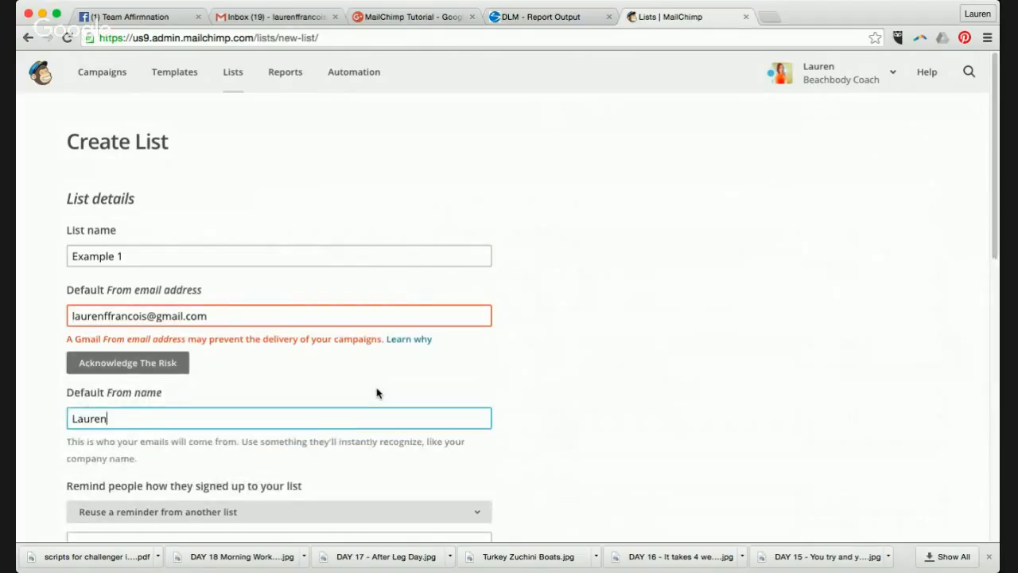
pyautogui.write(' Francois')
pyautogui.scroll(-2, 519, 385)
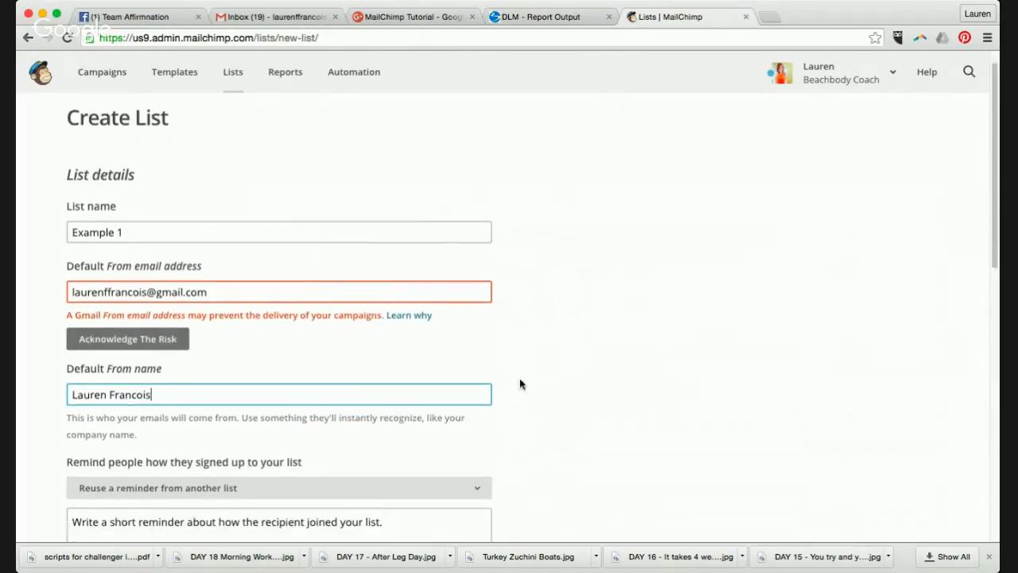
pyautogui.scroll(-2, 520, 384)
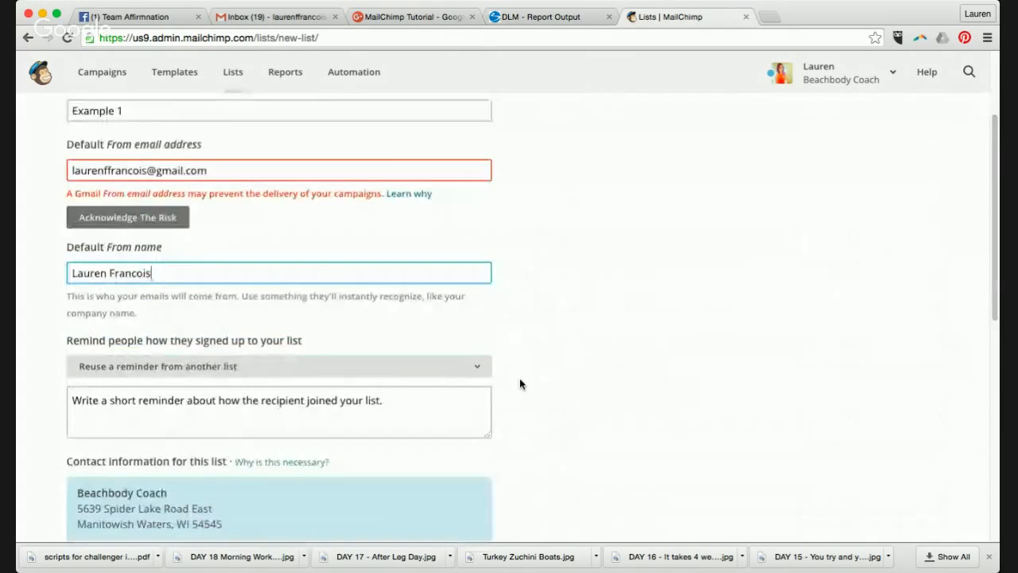
pyautogui.scroll(-3, 520, 385)
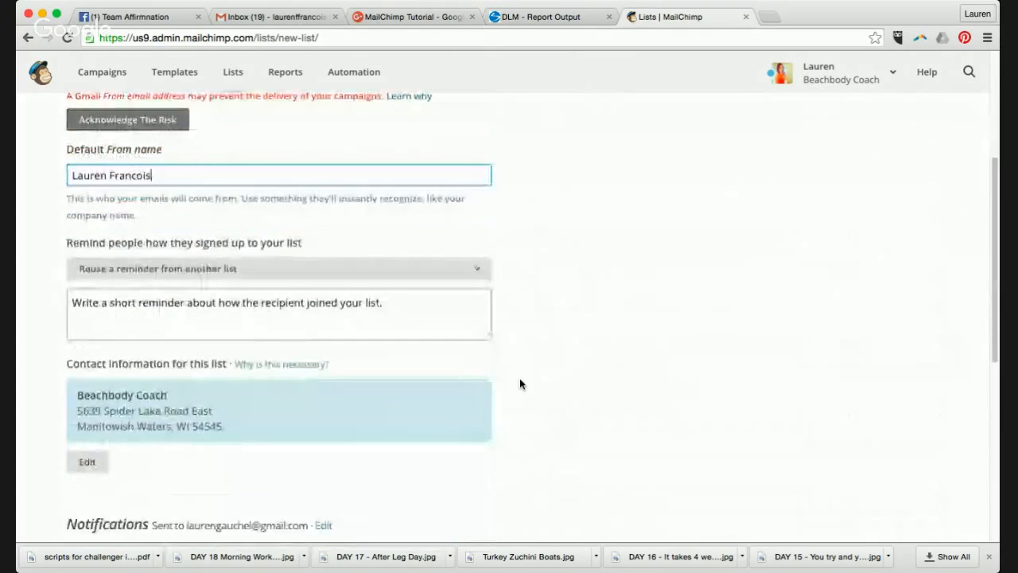
pyautogui.click(398, 272)
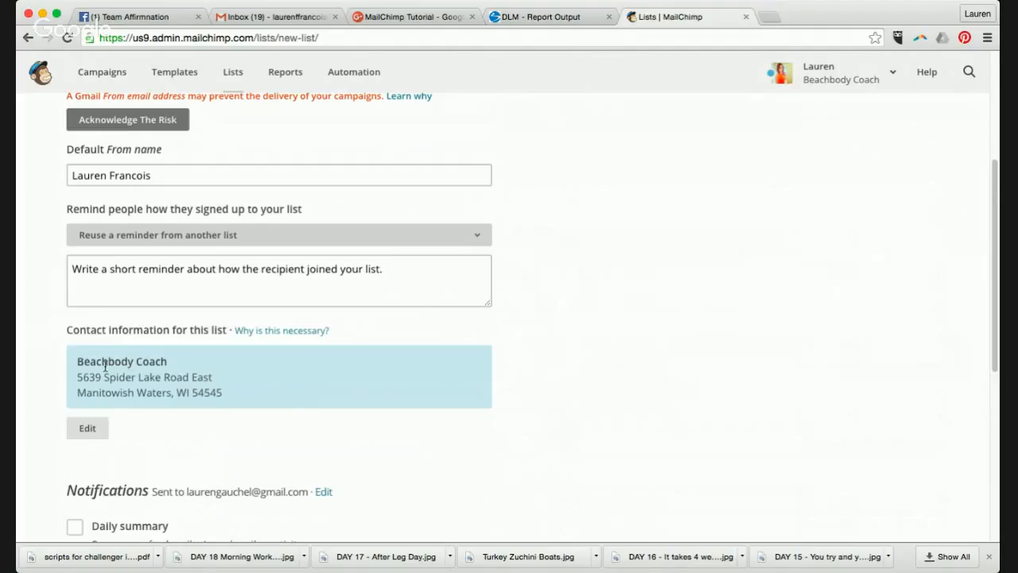
pyautogui.scroll(-3, 291, 407)
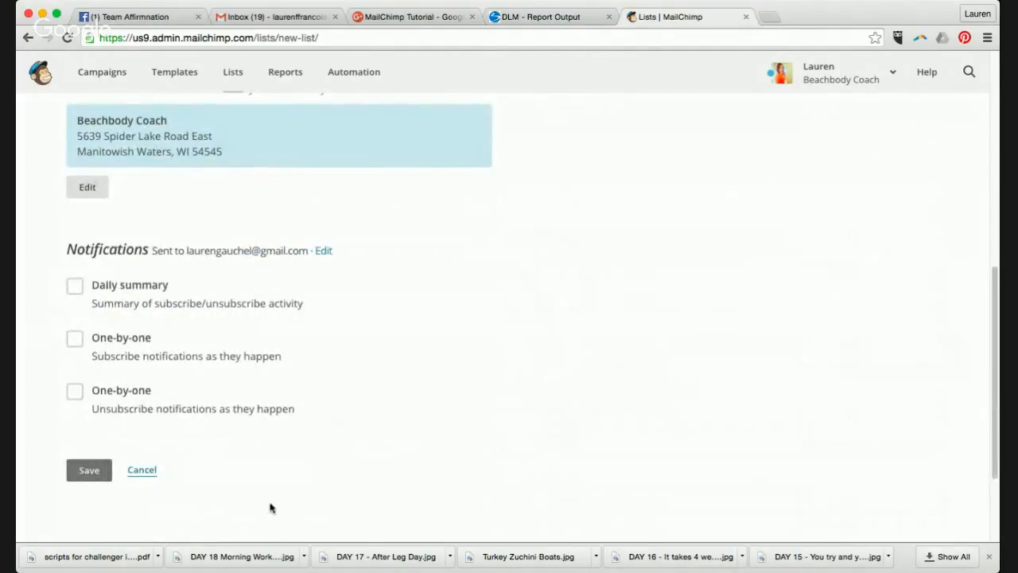
pyautogui.click(89, 470)
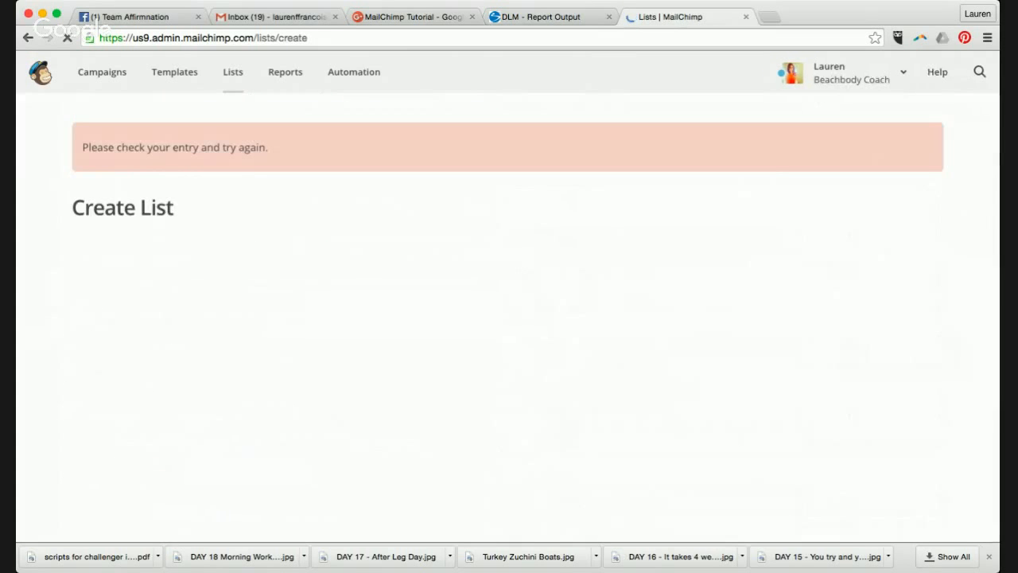
# - Accept the deliverability risk of using a Gmail sender address
pyautogui.scroll(-1, 867, 446)
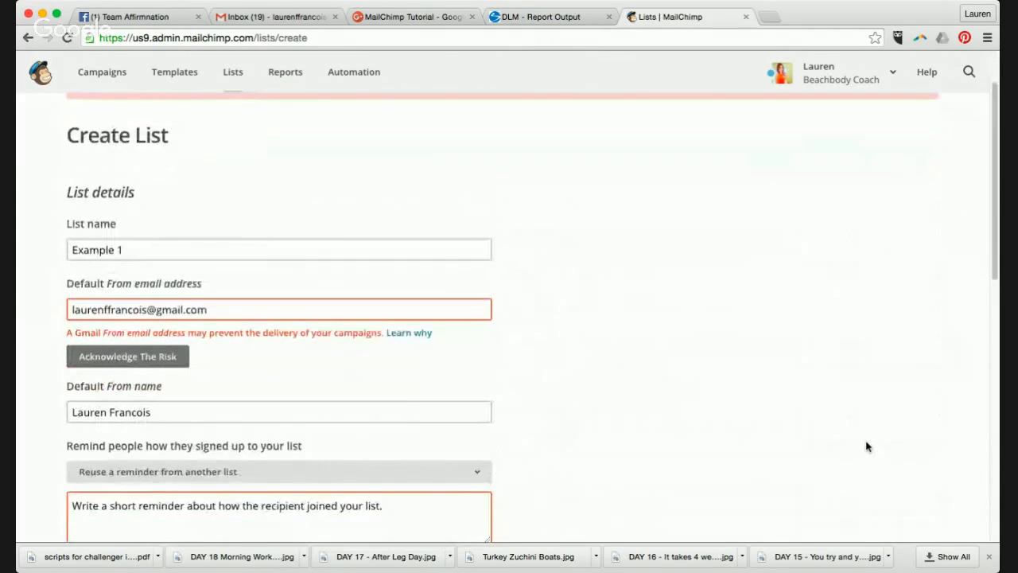
pyautogui.scroll(1, 867, 446)
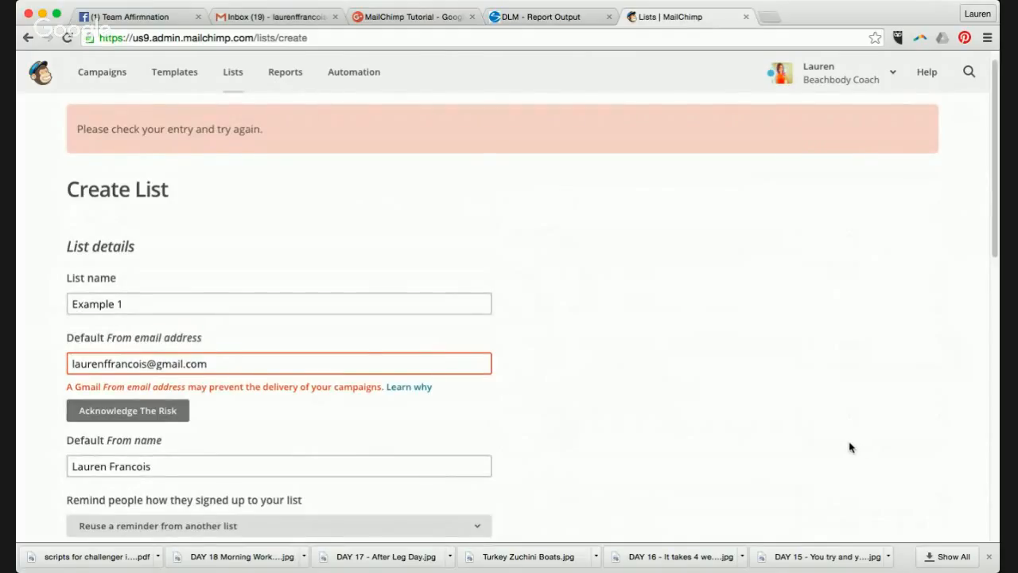
pyautogui.click(178, 410)
pyautogui.click(305, 415)
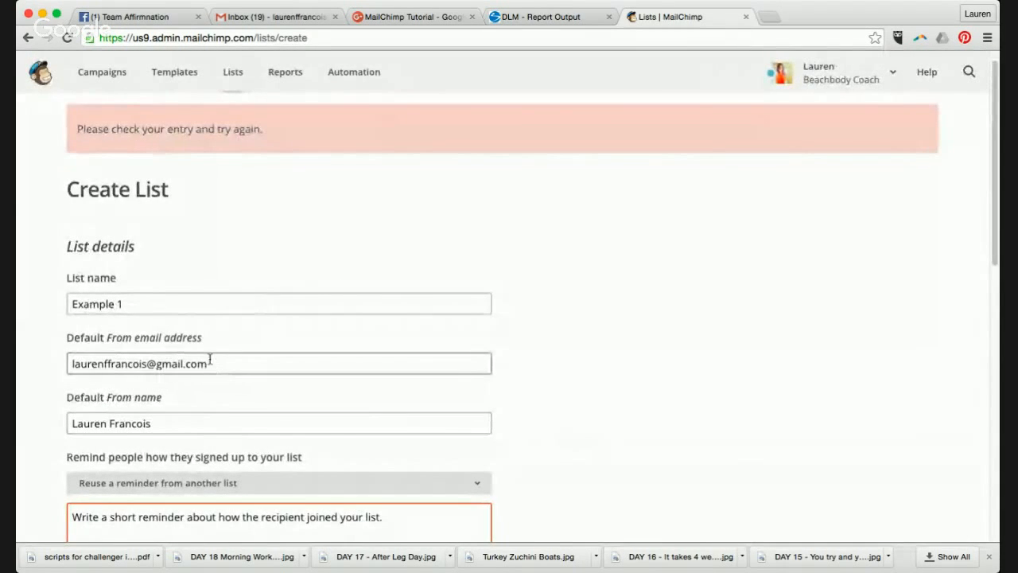
pyautogui.scroll(2, 208, 362)
pyautogui.scroll(5, 207, 365)
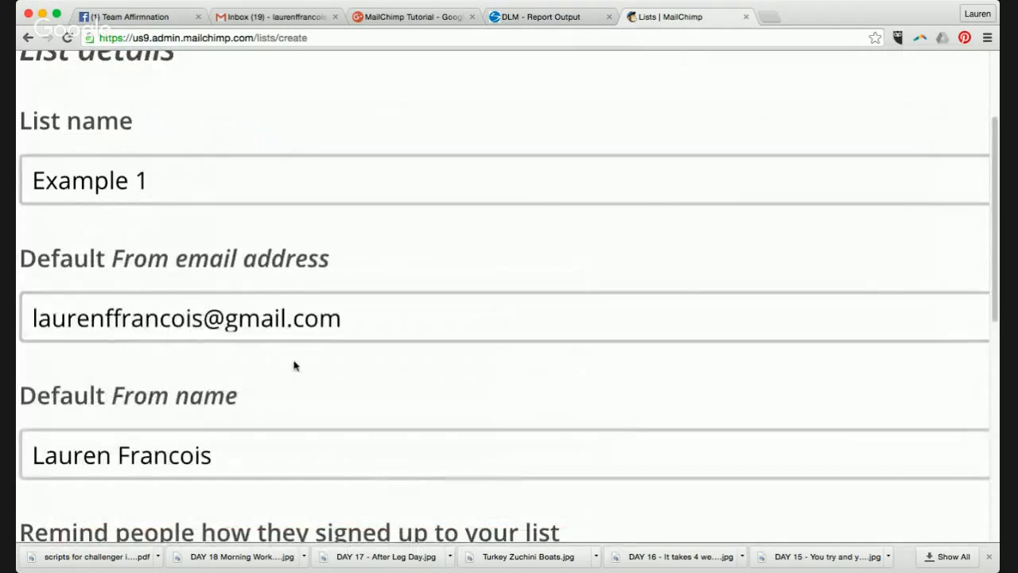
pyautogui.scroll(-7, 295, 365)
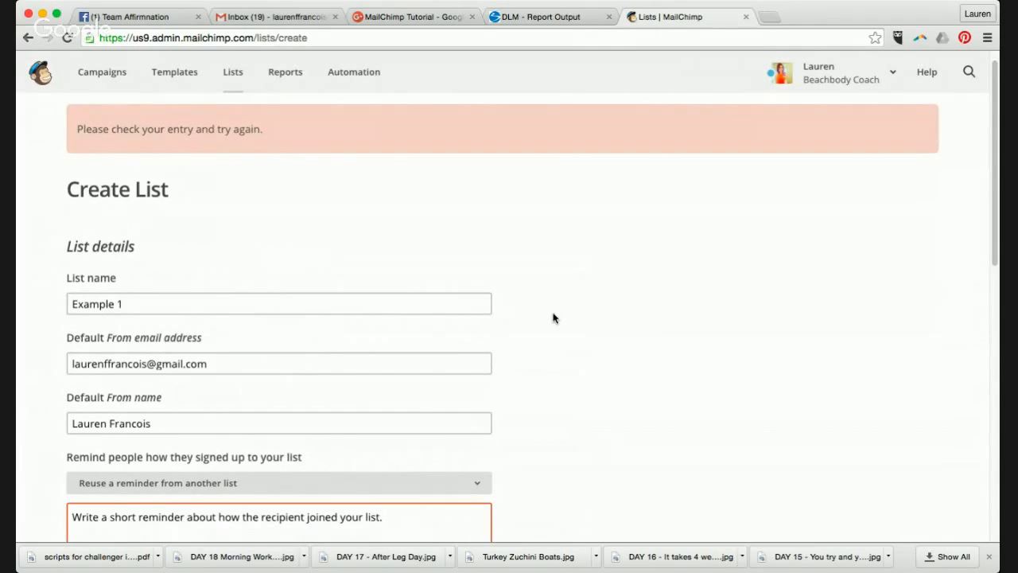
pyautogui.scroll(-5, 554, 381)
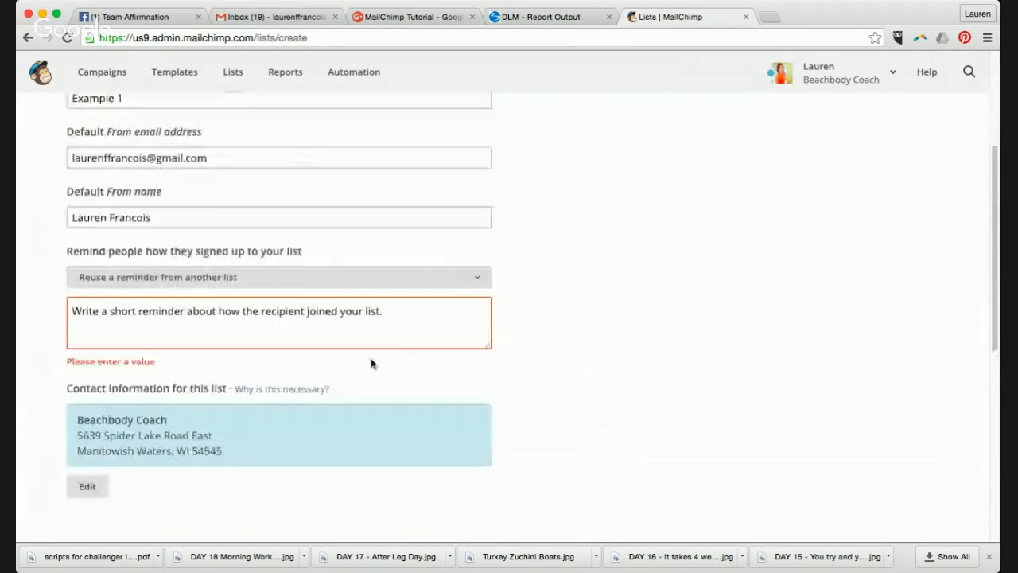
# - Set the signup reminder to 'You ordered a Beachbody program or product!' and save the list
pyautogui.click(198, 291)
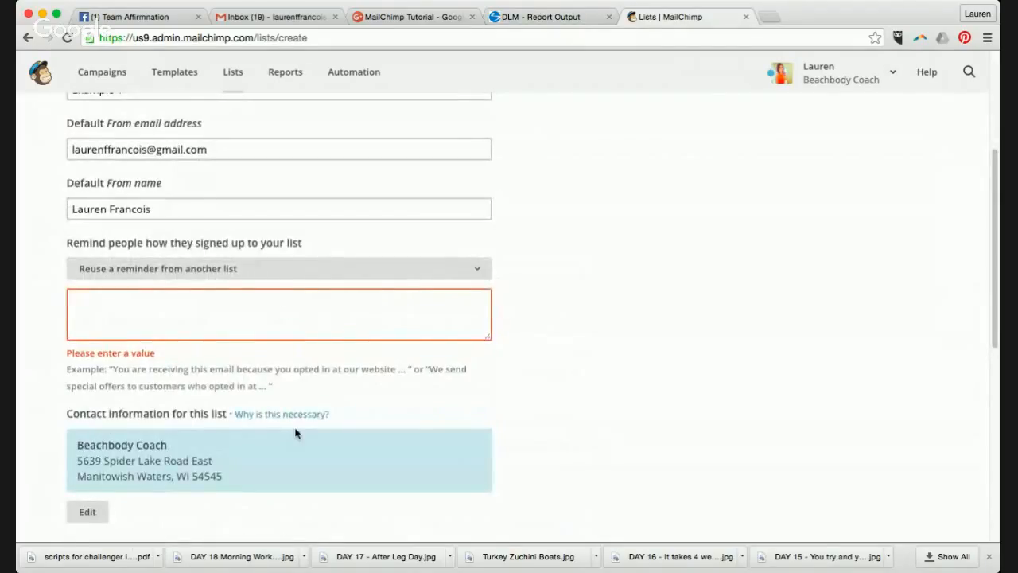
pyautogui.write('You becau')
pyautogui.press('BackSpace')
pyautogui.write('me')
pyautogui.hotkey('alt', 'BackSpace')
pyautogui.write('ordered a Beachbody')
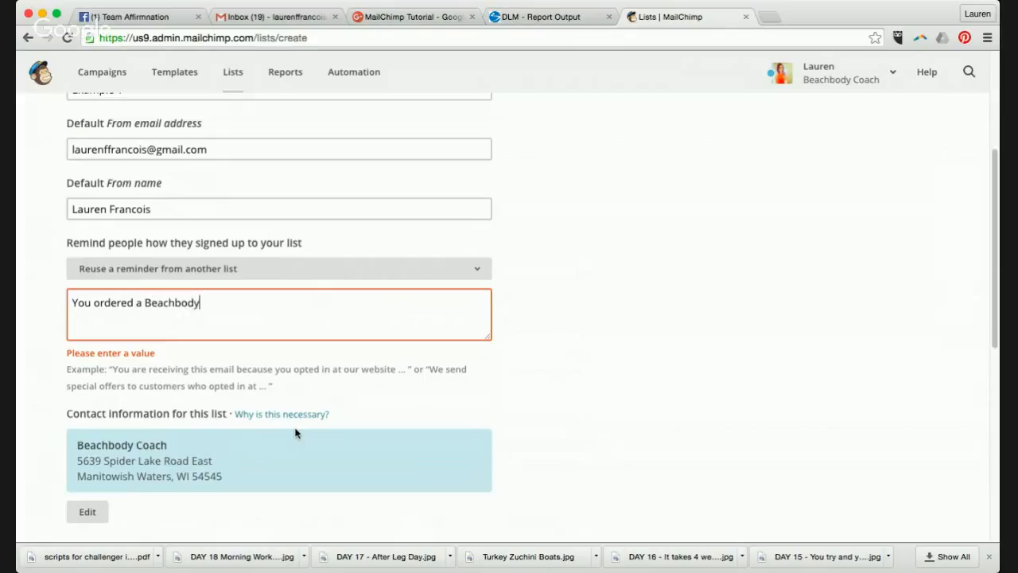
pyautogui.write(' program/')
pyautogui.press('BackSpace')
pyautogui.write('or product!')
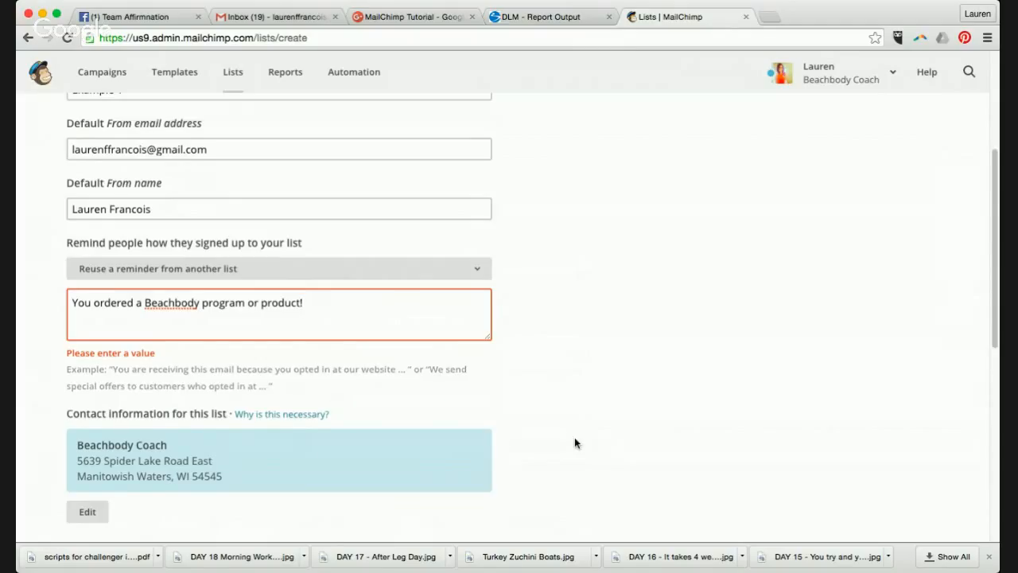
pyautogui.scroll(-10, 565, 461)
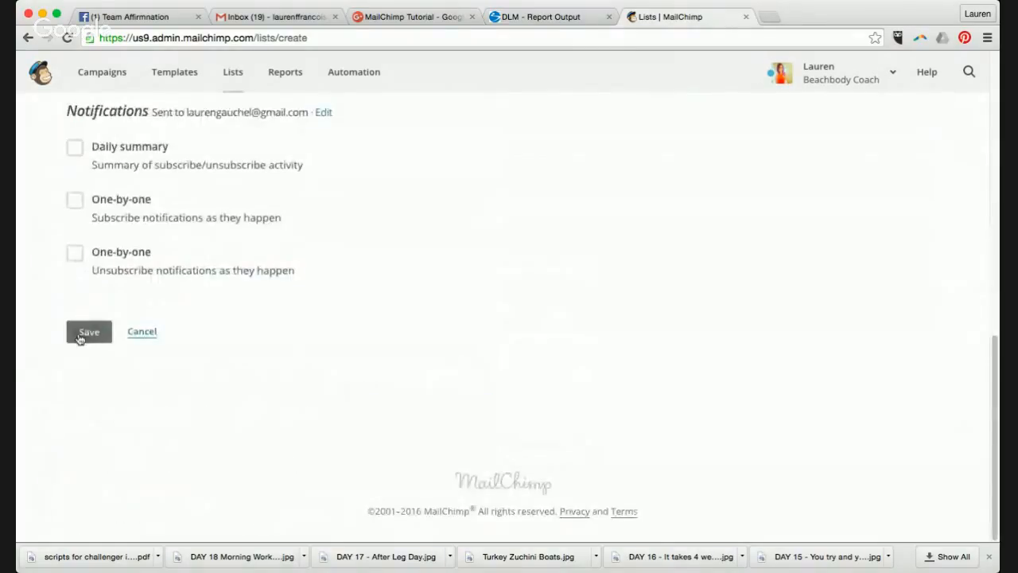
pyautogui.click(80, 339)
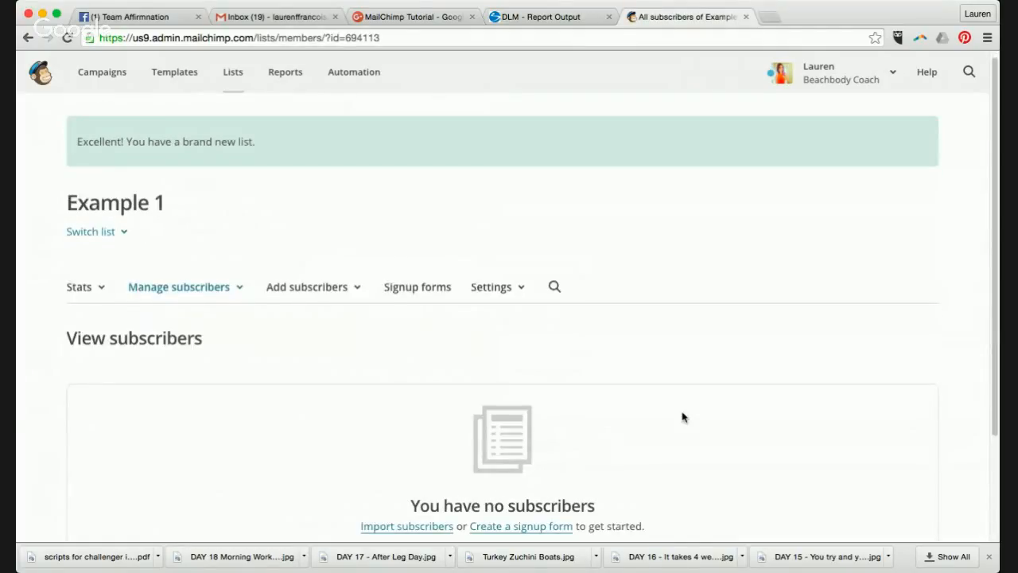
# - Return to the Lists overview, where the empty Example 1 list now appears first
pyautogui.scroll(-2, 682, 417)
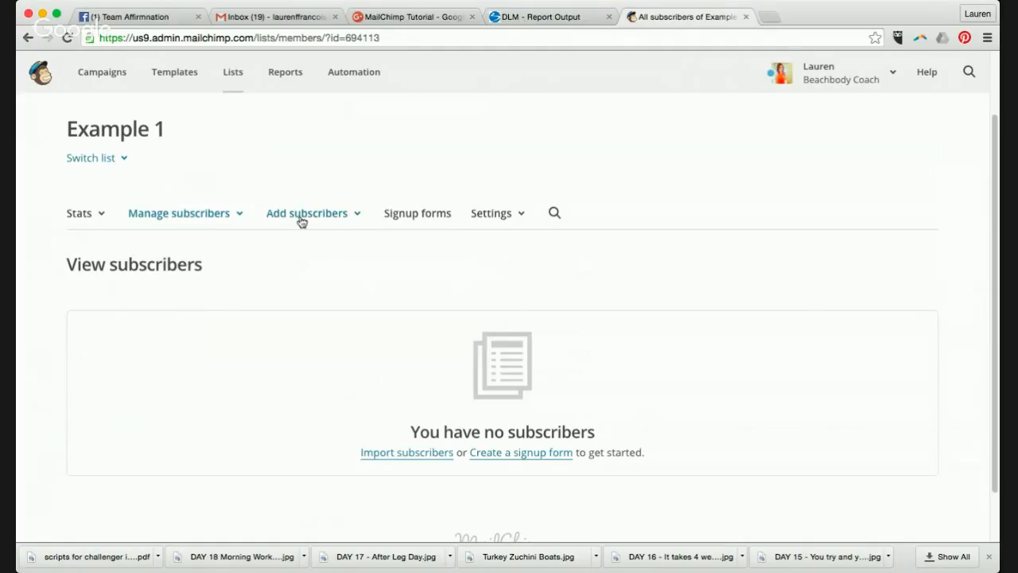
pyautogui.scroll(-2, 847, 365)
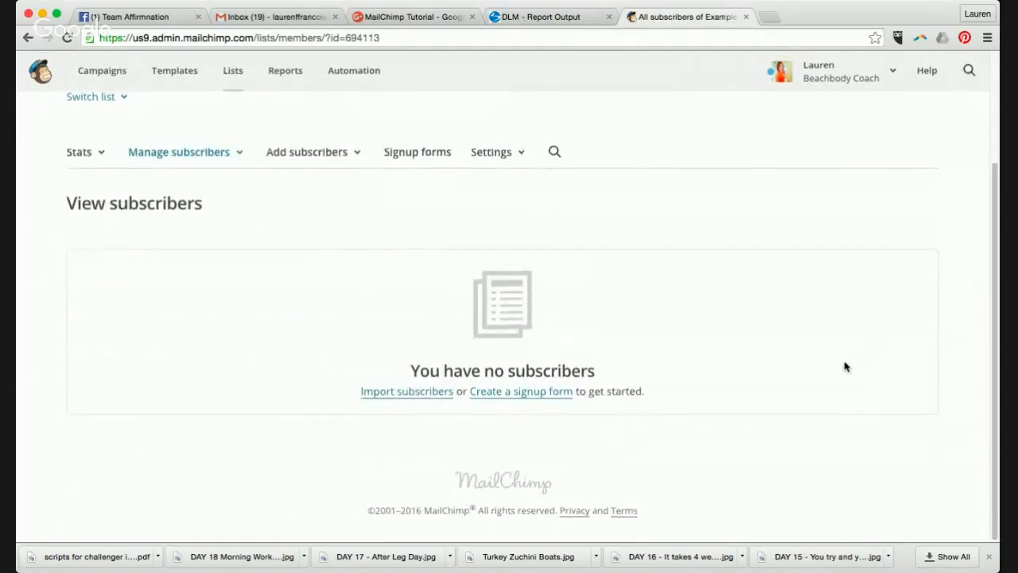
pyautogui.scroll(3, 364, 280)
pyautogui.click(359, 276)
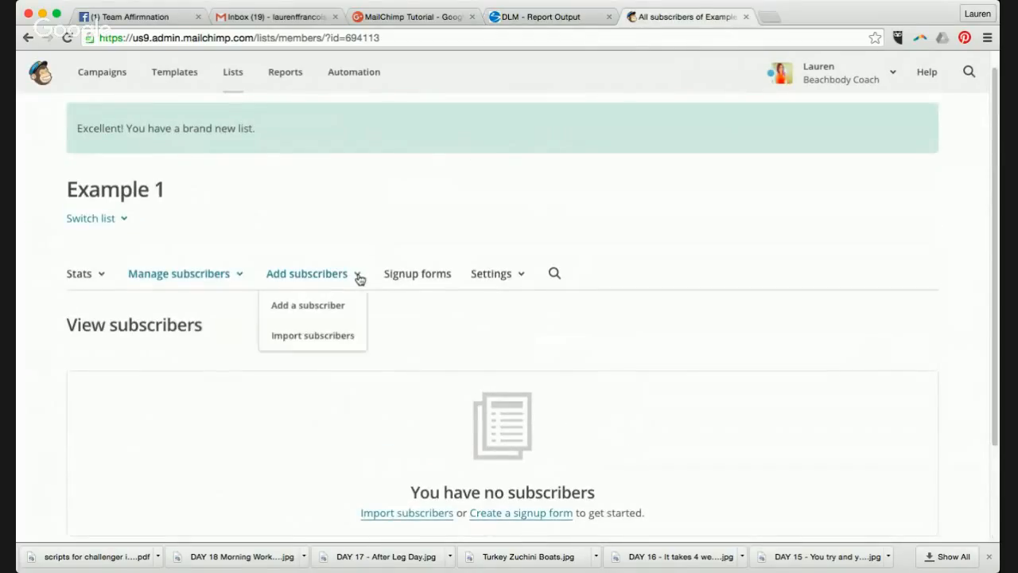
pyautogui.click(358, 276)
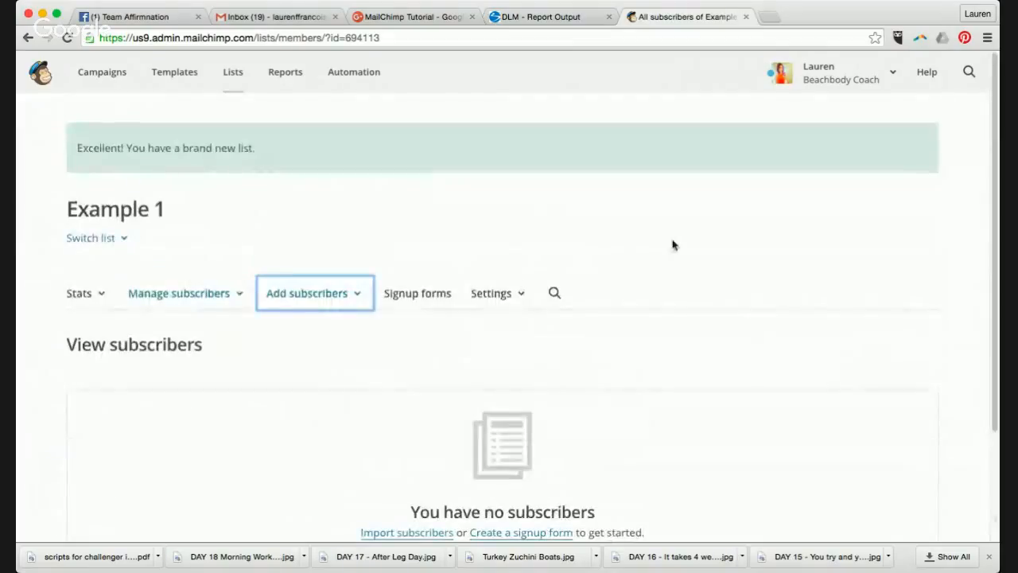
pyautogui.click(229, 86)
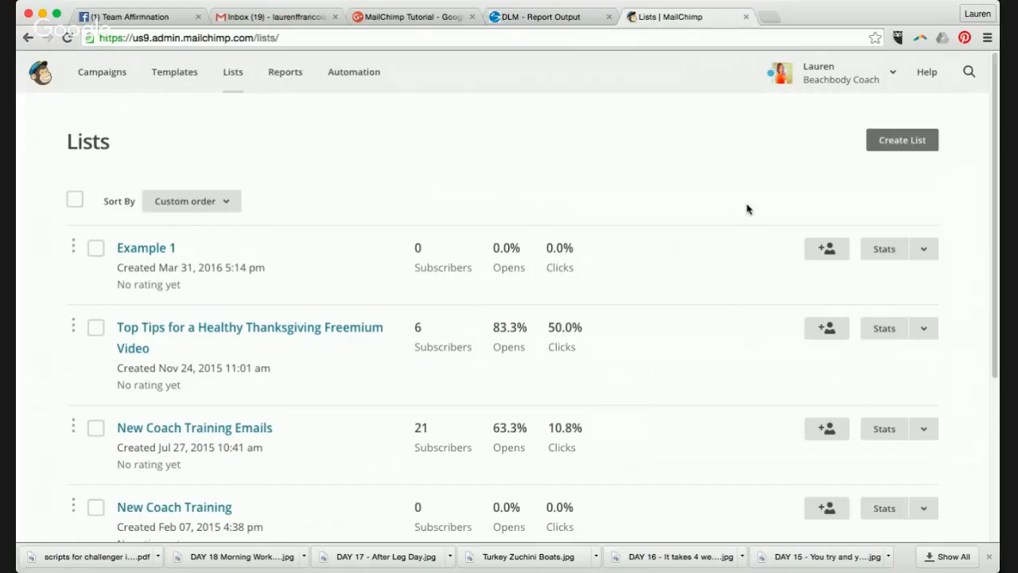
pyautogui.click(824, 251)
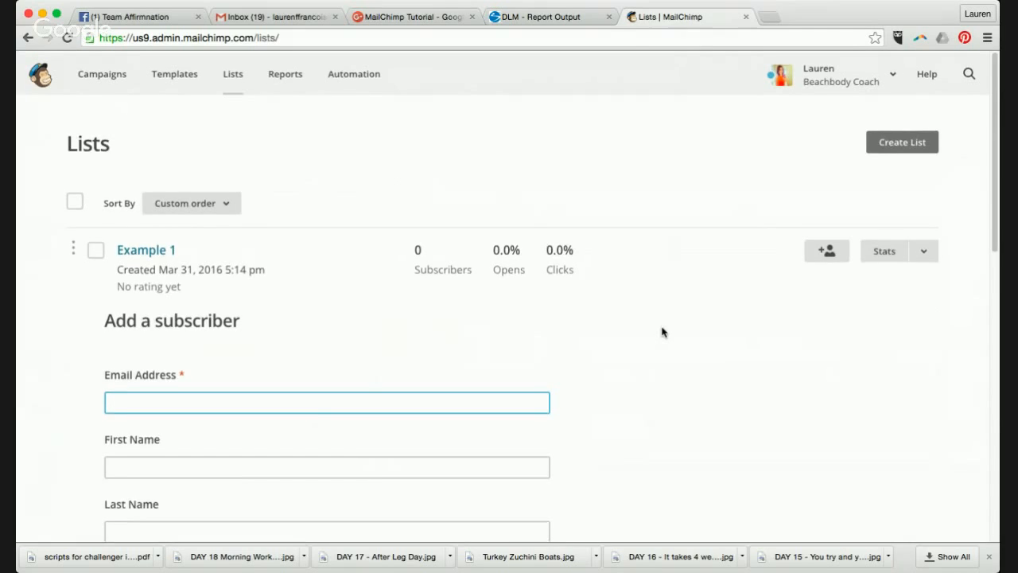
pyautogui.scroll(-2, 661, 332)
pyautogui.scroll(-1, 662, 332)
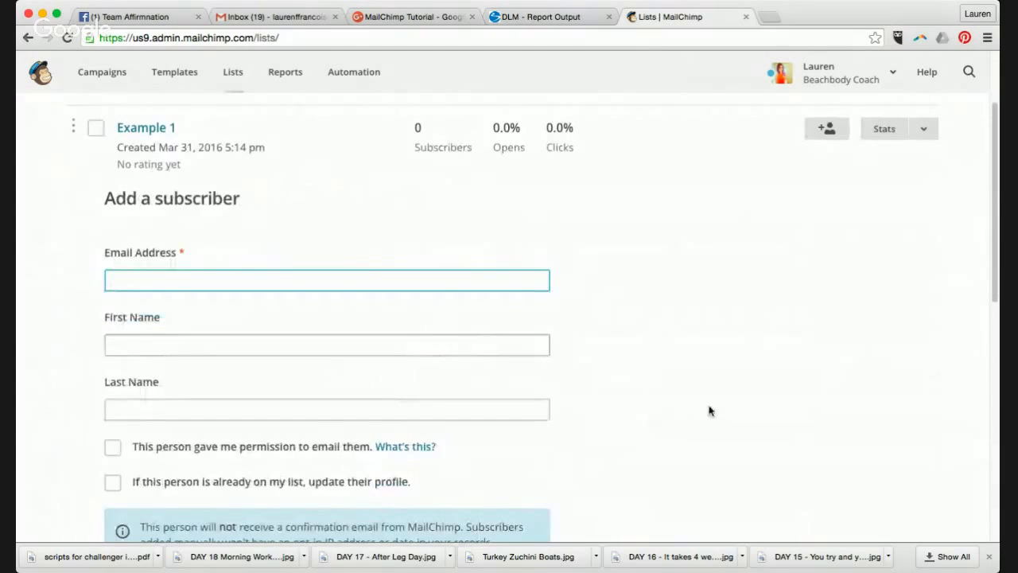
pyautogui.scroll(-4, 721, 413)
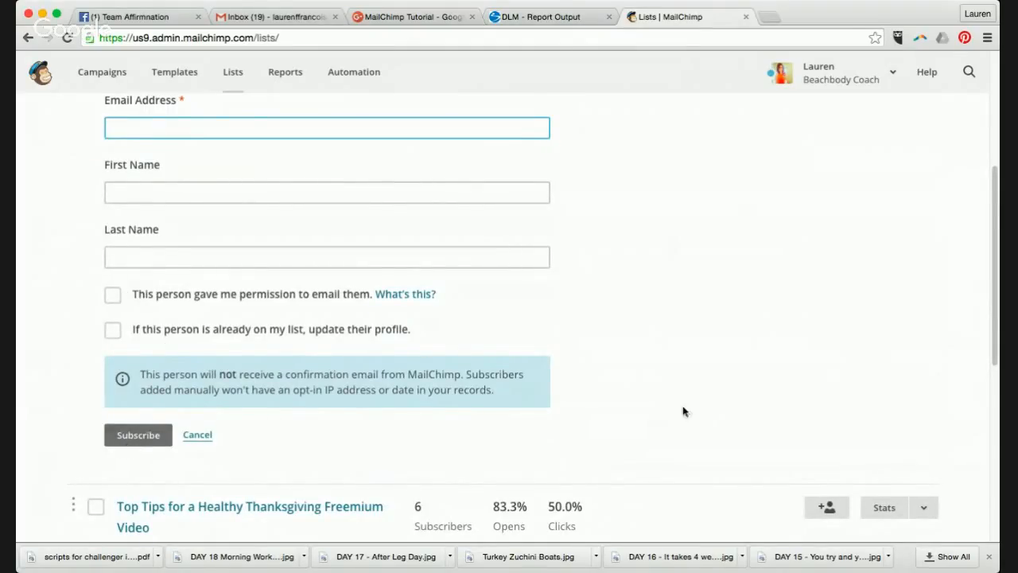
pyautogui.scroll(1, 699, 389)
pyautogui.scroll(5, 699, 389)
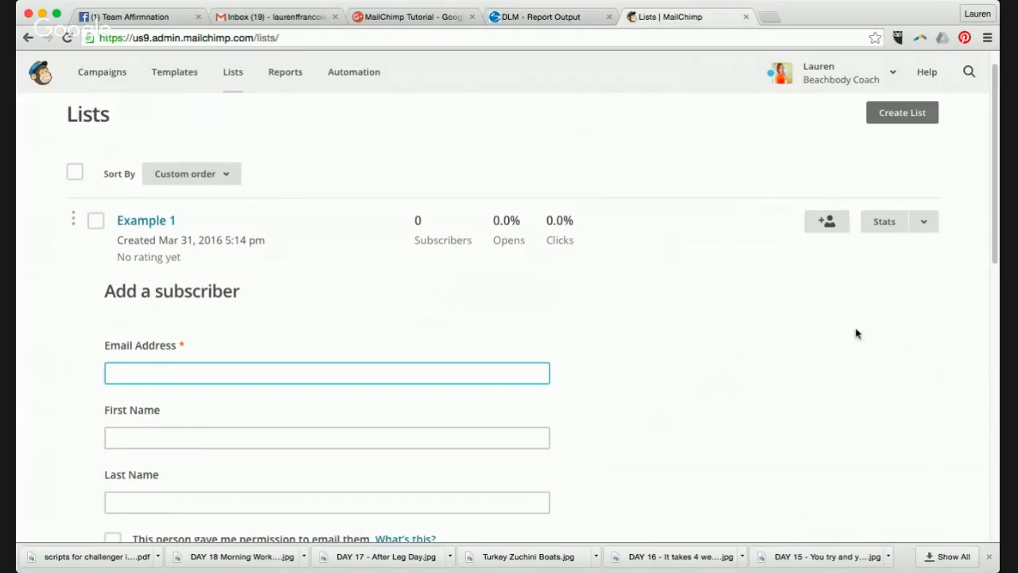
# - Create a new Regular campaign from the Campaigns page
pyautogui.click(117, 77)
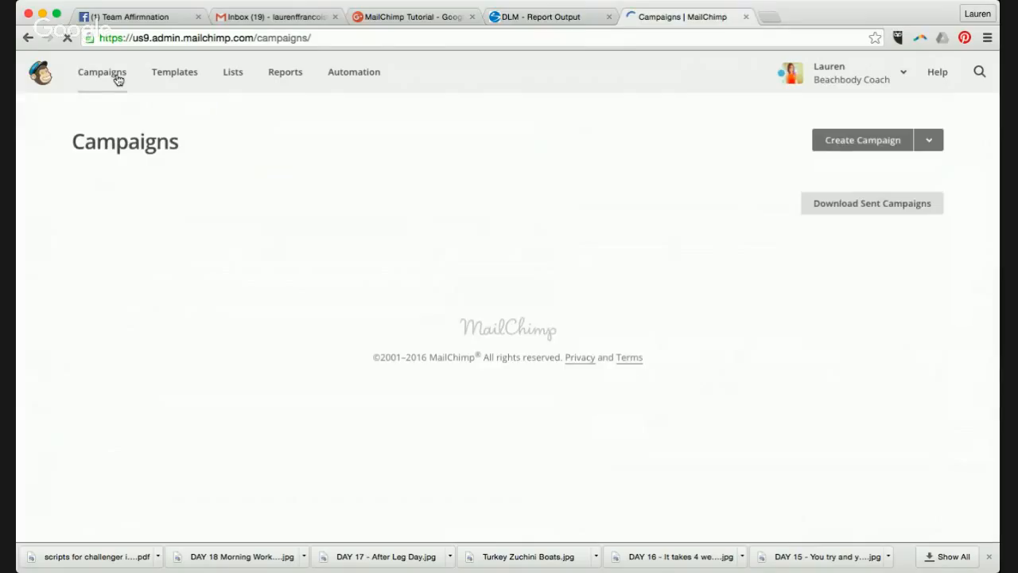
pyautogui.click(858, 148)
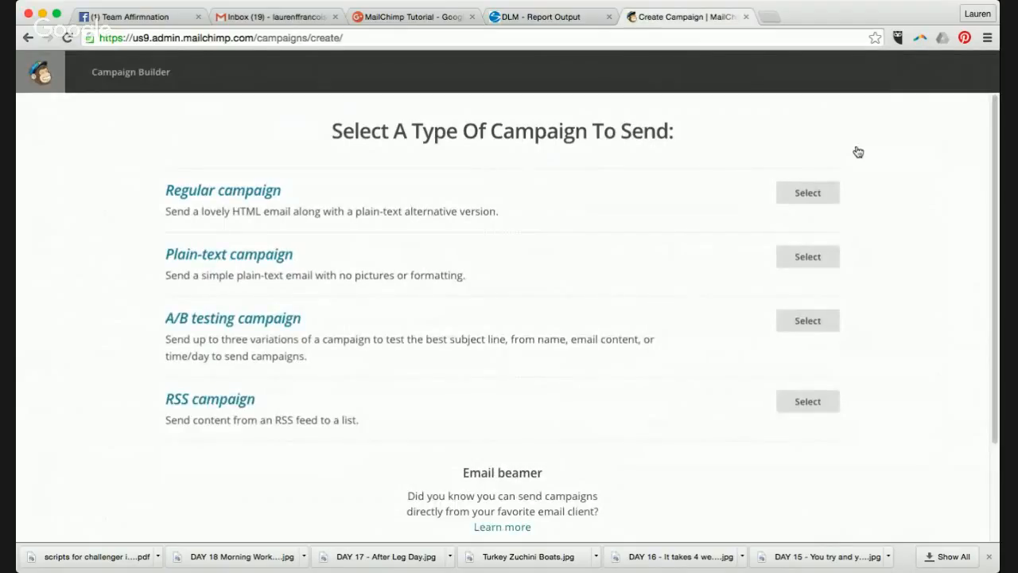
pyautogui.click(810, 194)
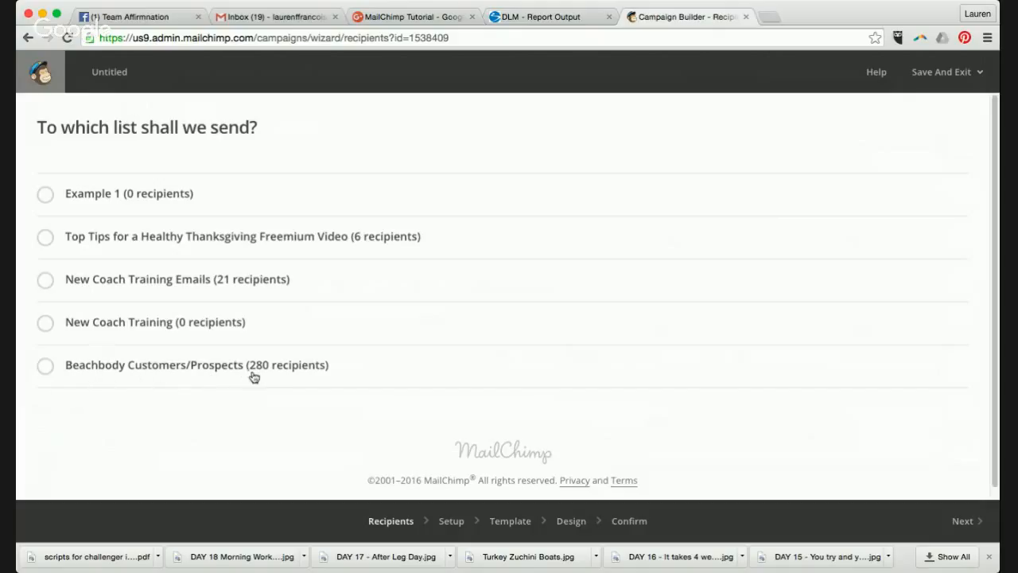
# - Send the campaign to the whole Example 1 list and move on to campaign info
pyautogui.click(45, 194)
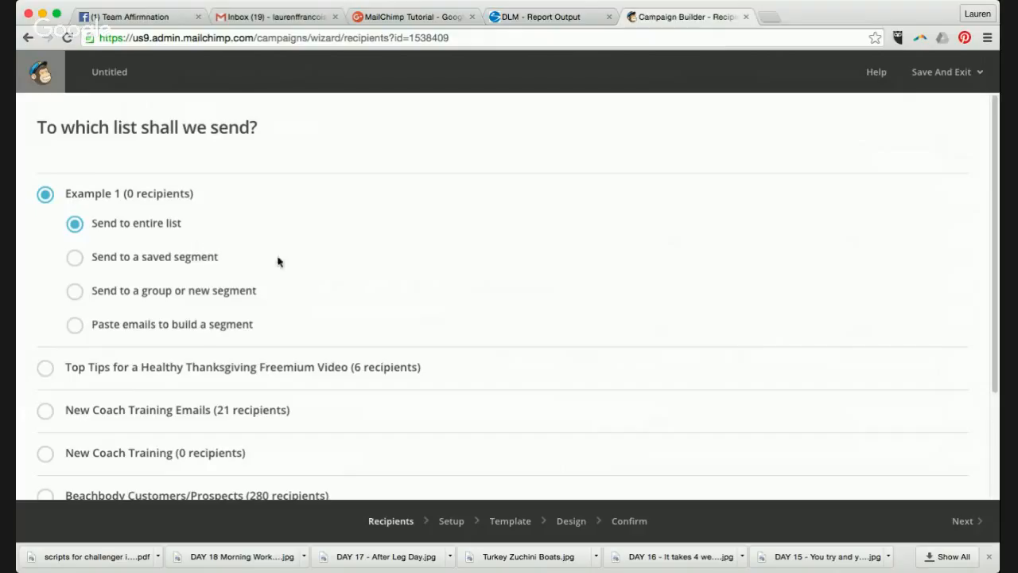
pyautogui.click(957, 524)
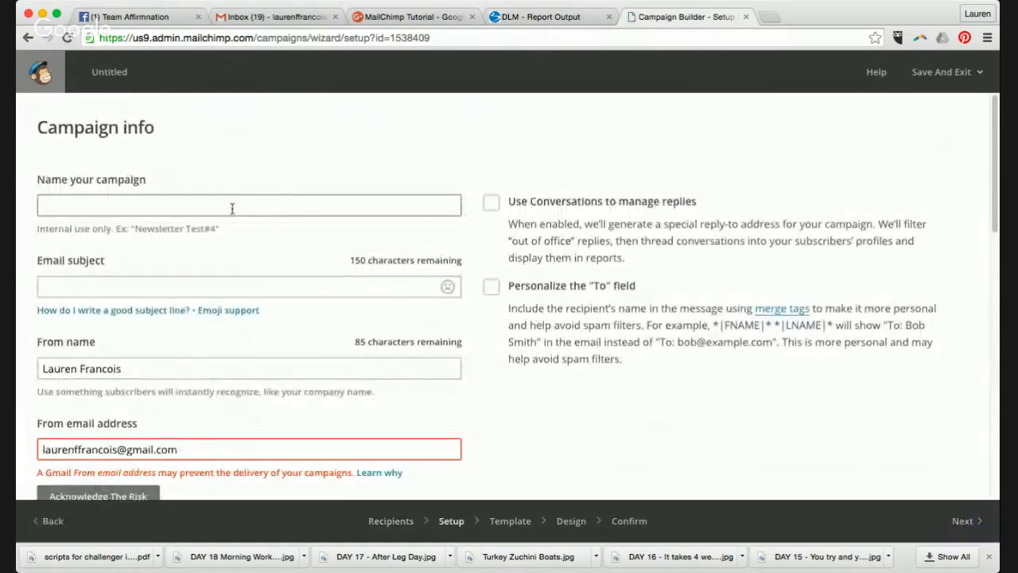
pyautogui.click(219, 288)
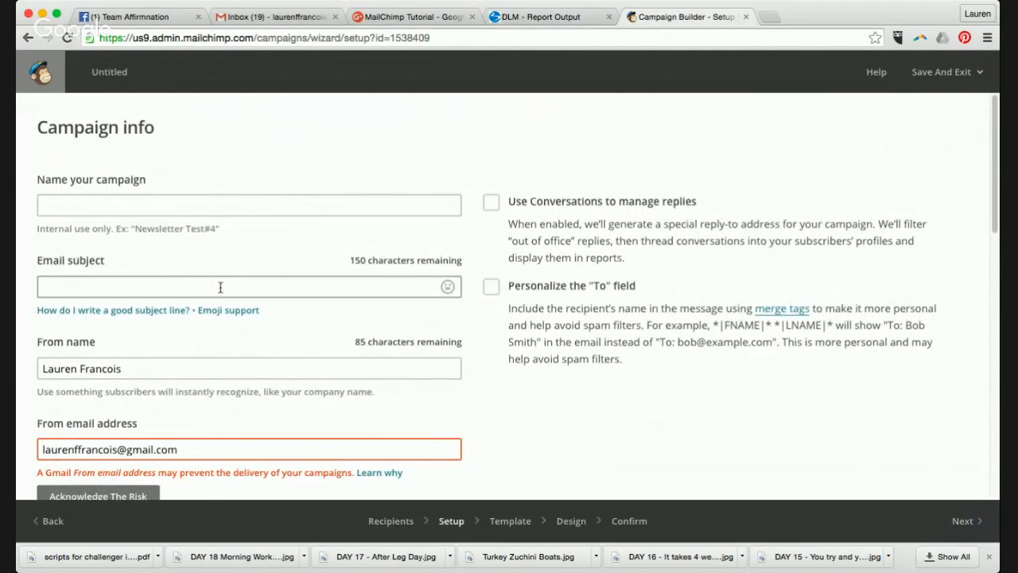
# - Accept the Gmail sender-address risk and try to continue past setup
pyautogui.scroll(-1, 221, 287)
pyautogui.scroll(-2, 221, 288)
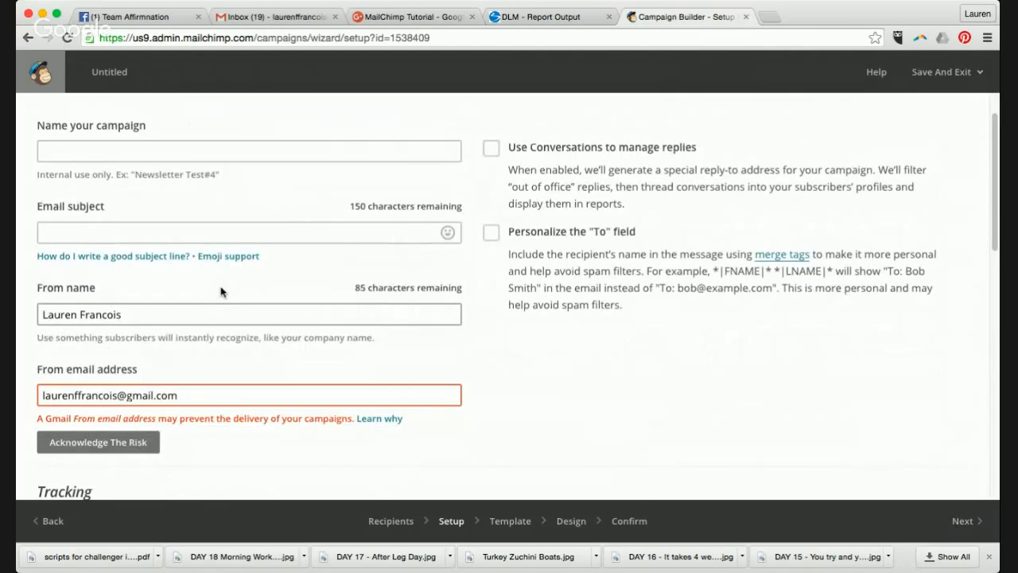
pyautogui.click(77, 444)
pyautogui.click(292, 420)
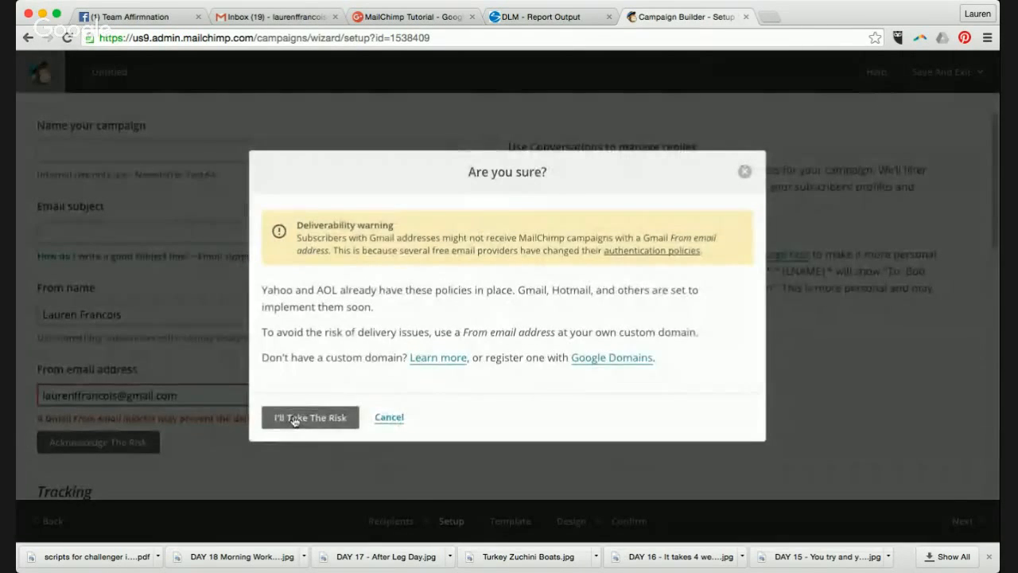
pyautogui.scroll(-3, 278, 422)
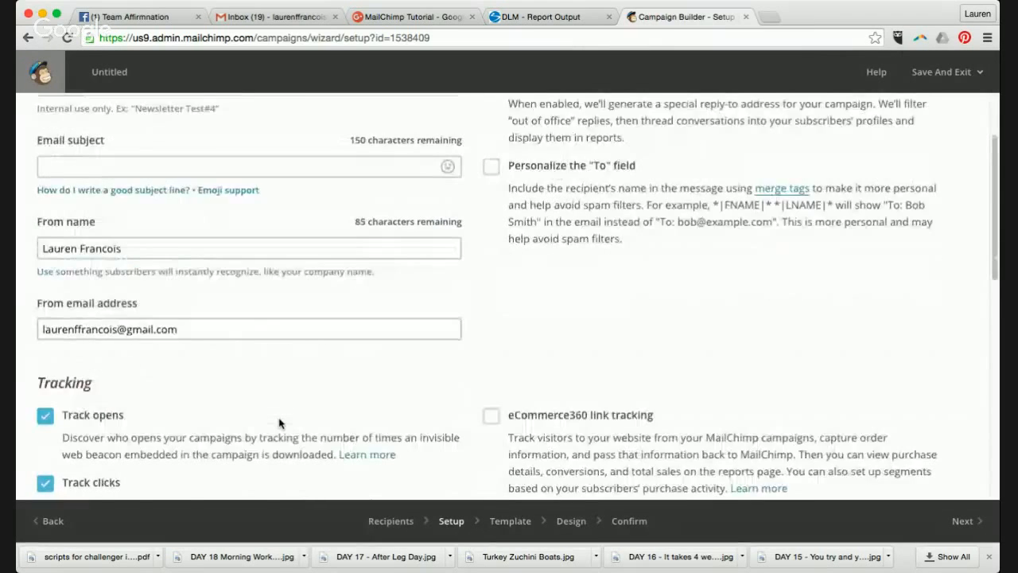
pyautogui.scroll(-3, 278, 421)
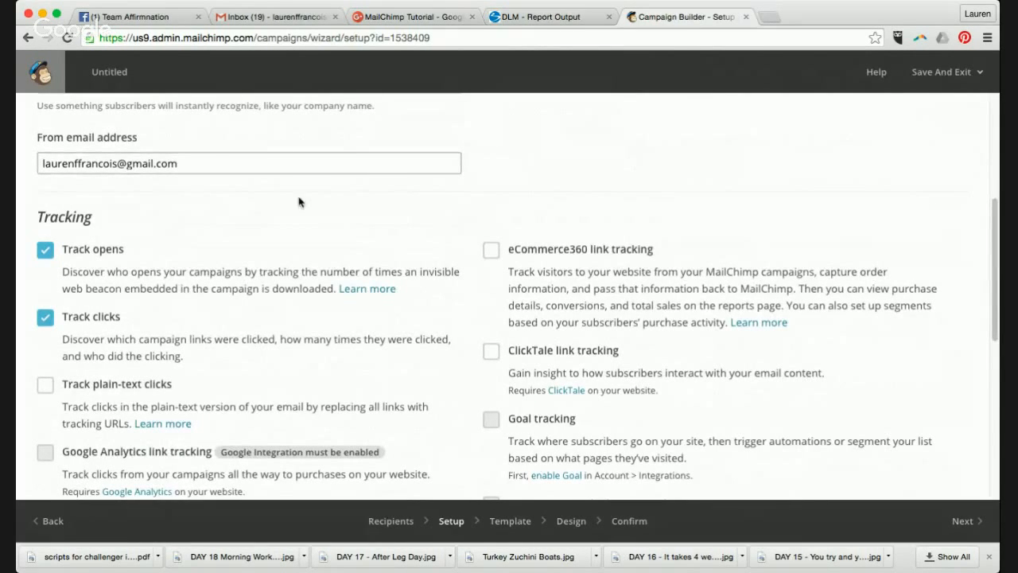
pyautogui.scroll(-2, 310, 208)
pyautogui.scroll(-6, 326, 217)
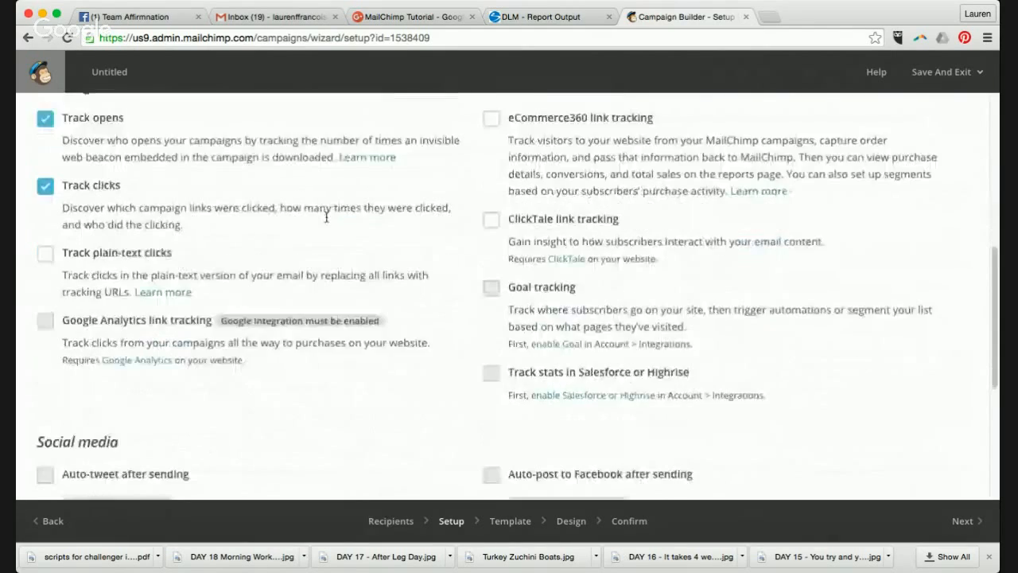
pyautogui.scroll(-4, 326, 222)
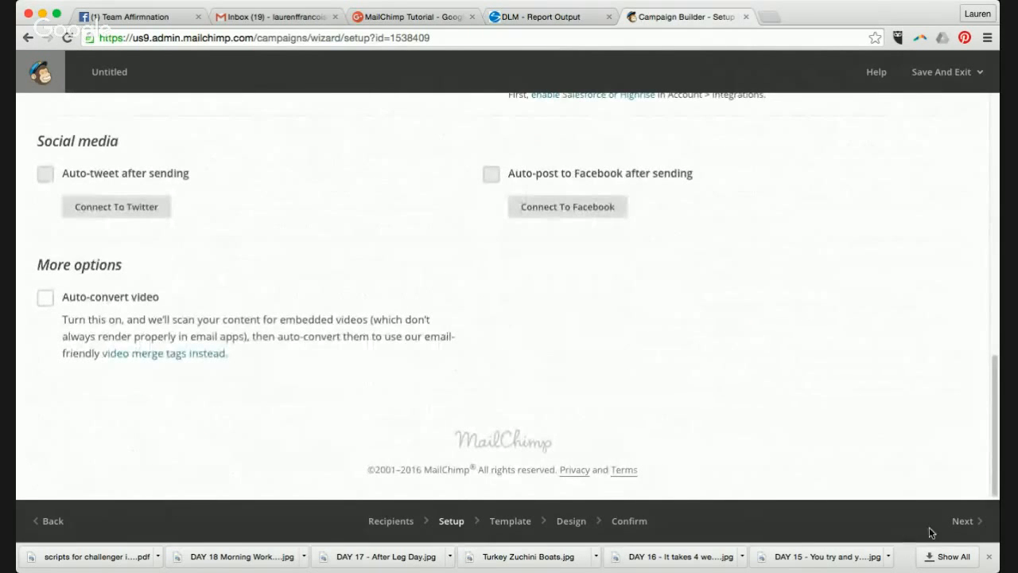
pyautogui.click(961, 522)
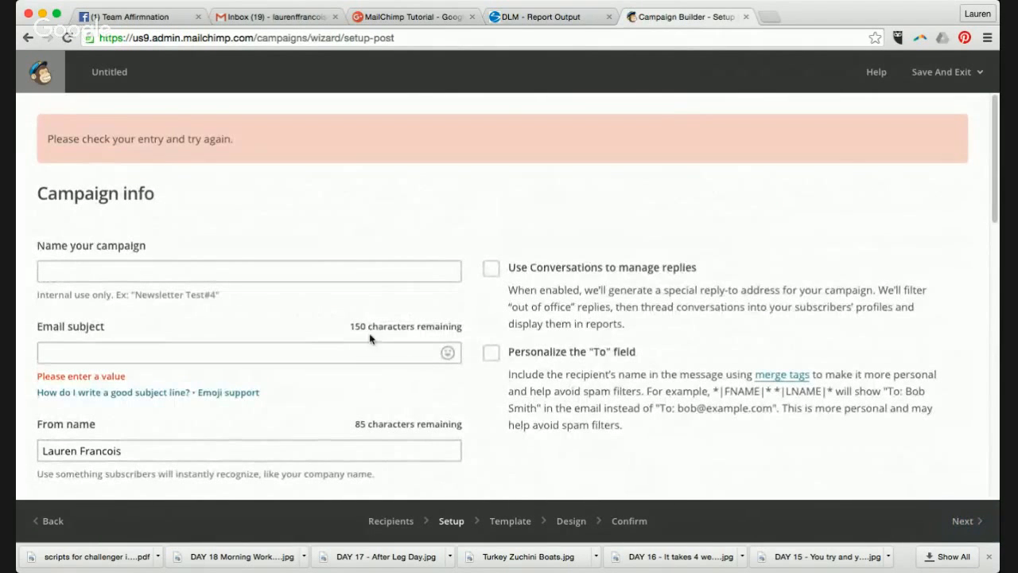
# - Set the email subject to 'Hi' and fill in the campaign name
pyautogui.click(357, 353)
pyautogui.write('Hi')
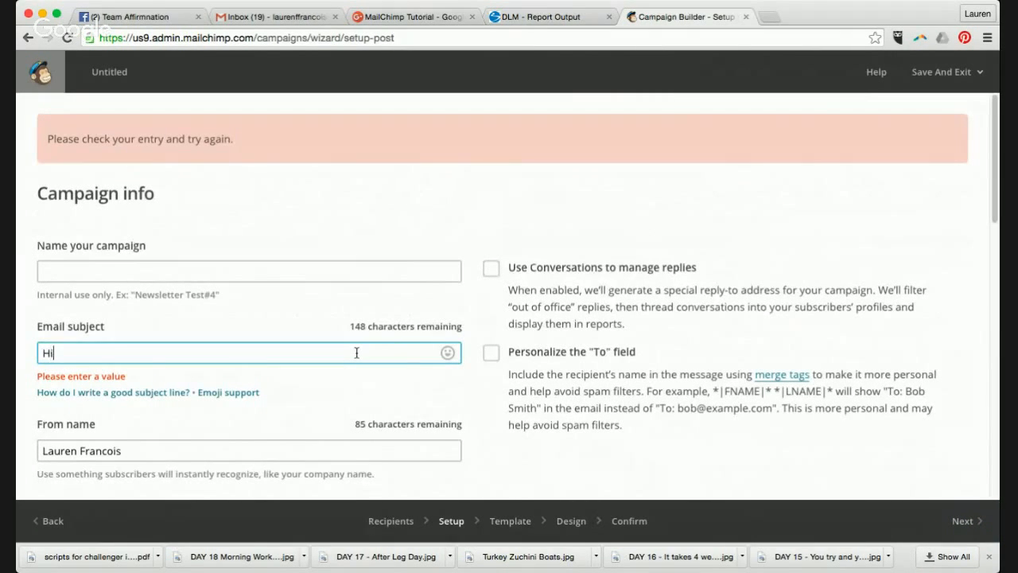
pyautogui.click(343, 270)
pyautogui.write('Lauren Francois')
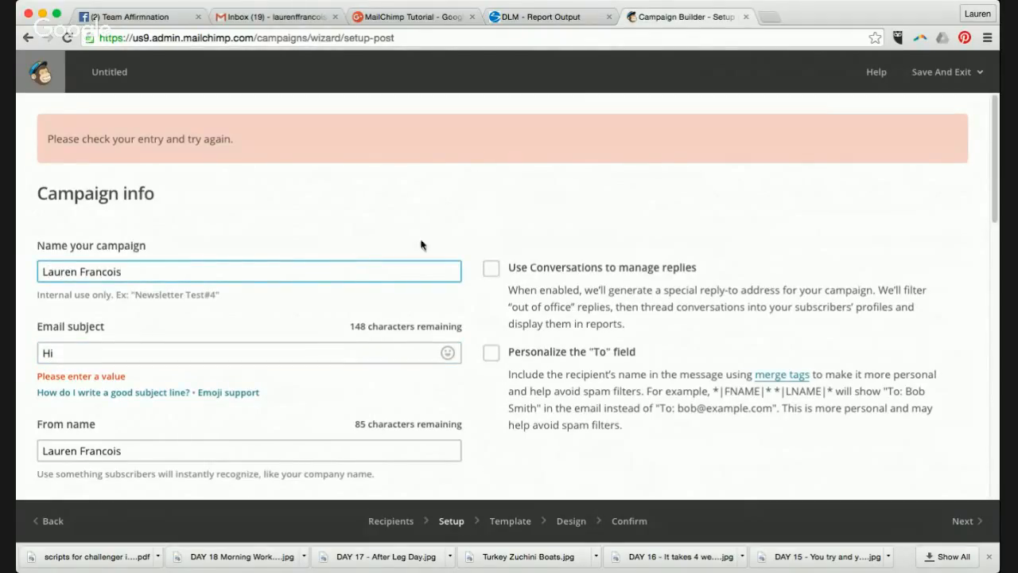
pyautogui.click(395, 304)
# - Accept the Gmail sender risk again and continue to template selection
pyautogui.scroll(-3, 406, 313)
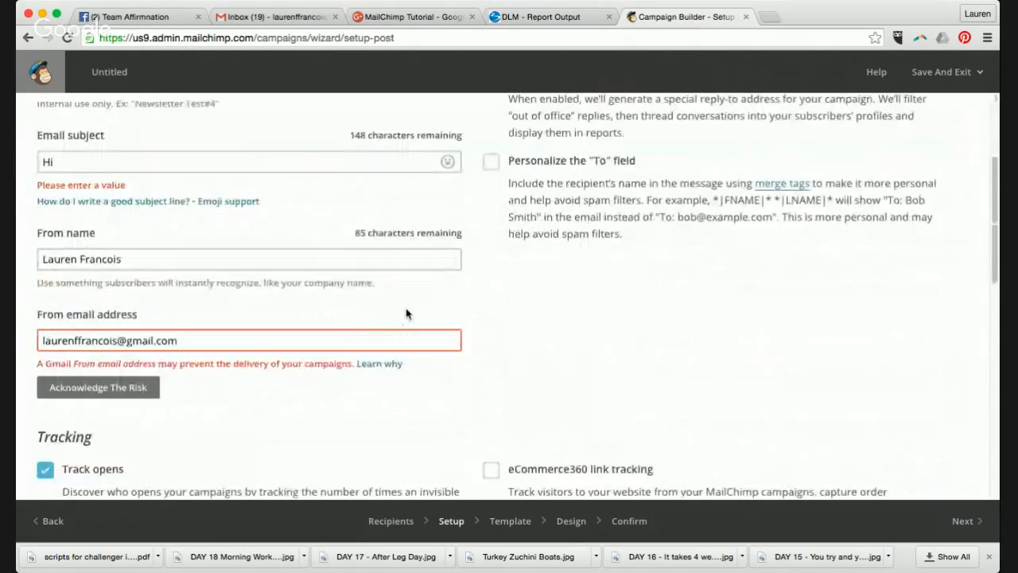
pyautogui.scroll(-1, 406, 313)
pyautogui.click(97, 303)
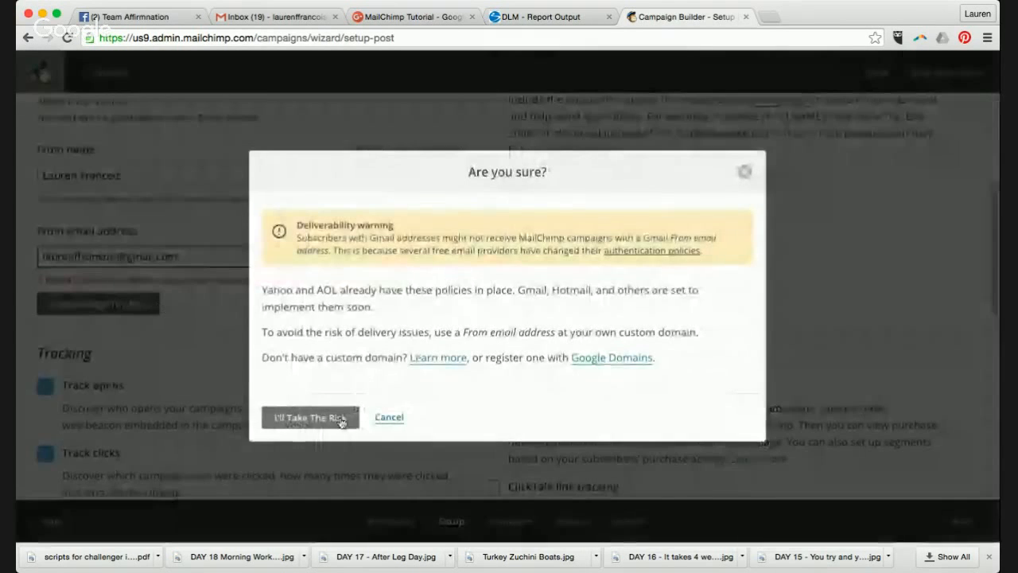
pyautogui.click(341, 420)
pyautogui.scroll(-8, 801, 430)
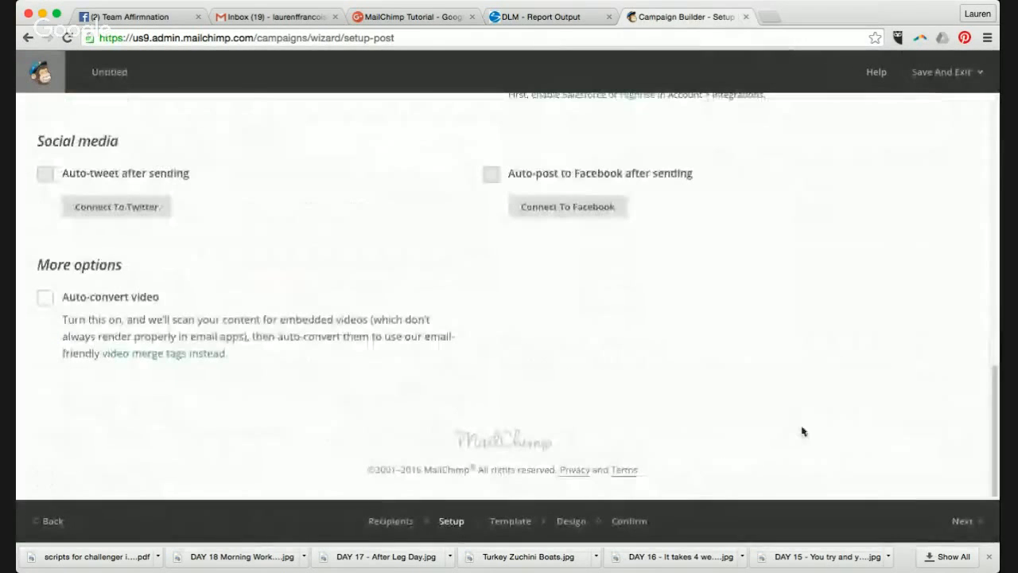
pyautogui.click(959, 520)
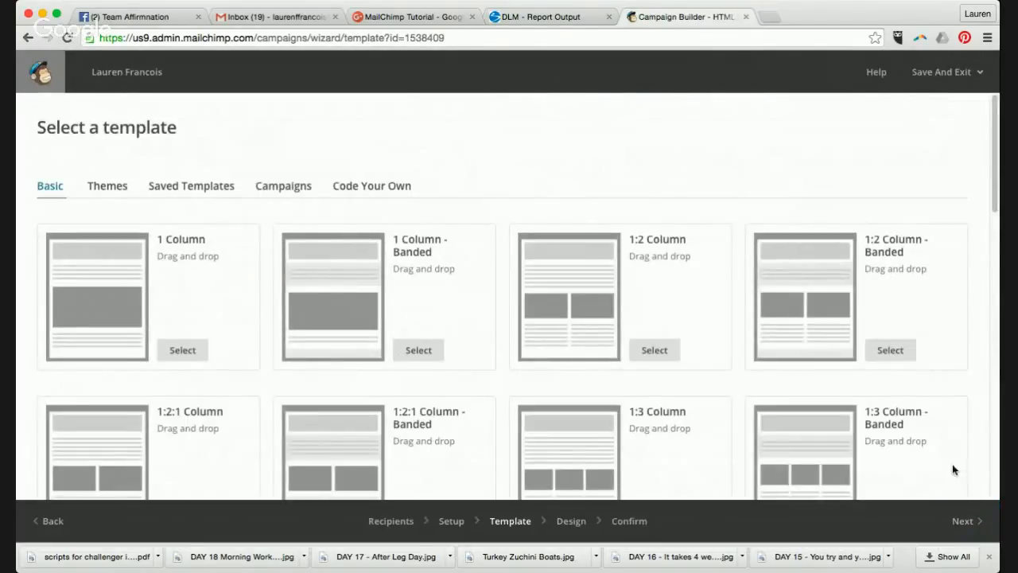
# - Pick the 1 Column layout from the Basic templates
pyautogui.scroll(-2, 640, 348)
pyautogui.scroll(-5, 642, 348)
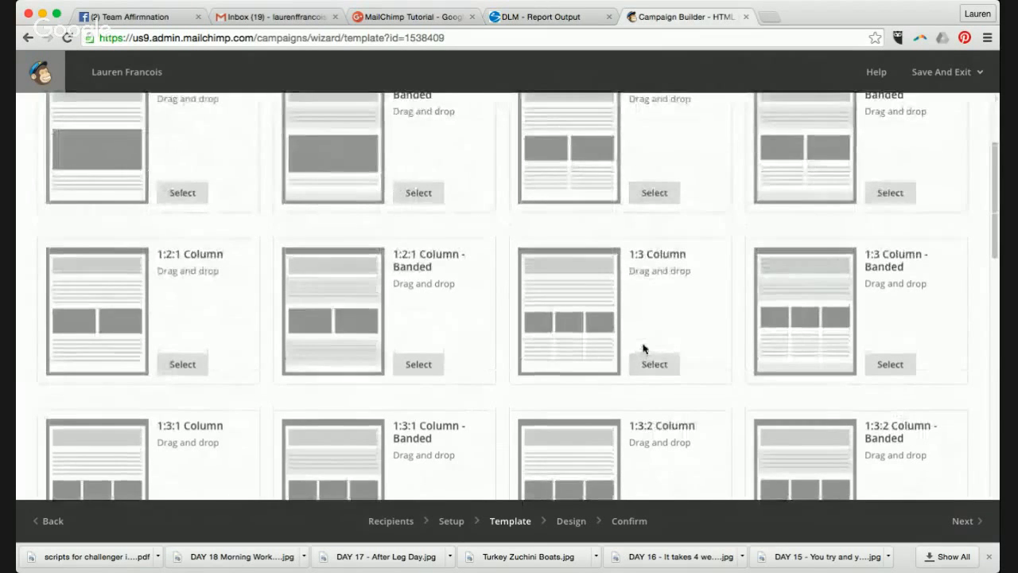
pyautogui.scroll(-5, 645, 349)
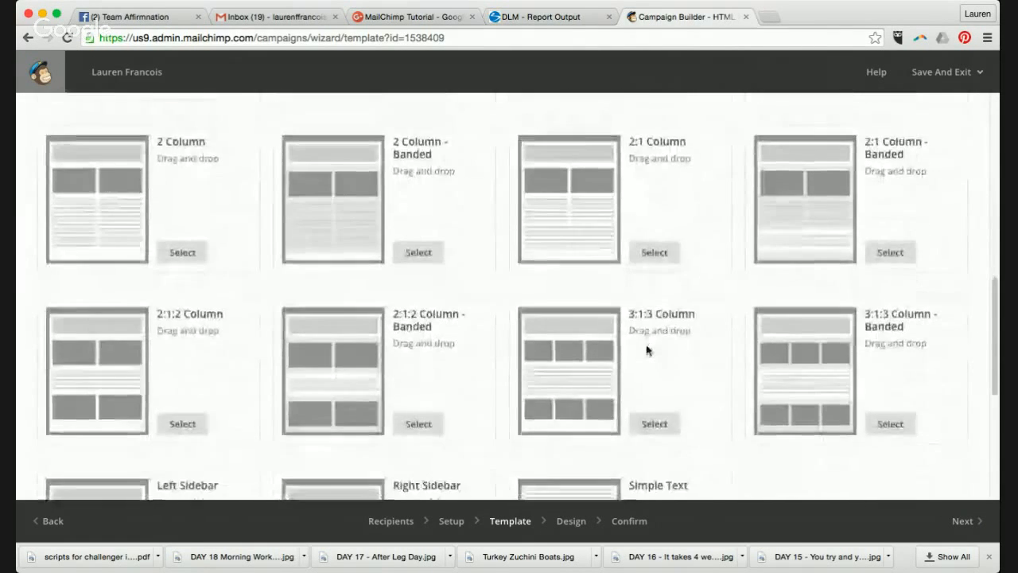
pyautogui.scroll(7, 646, 347)
pyautogui.scroll(5, 647, 348)
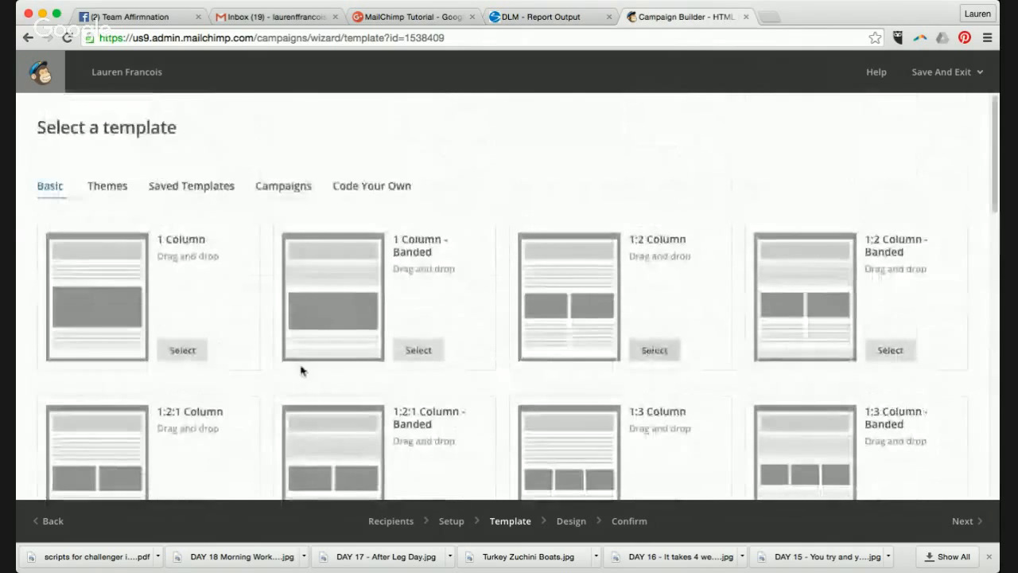
pyautogui.click(174, 349)
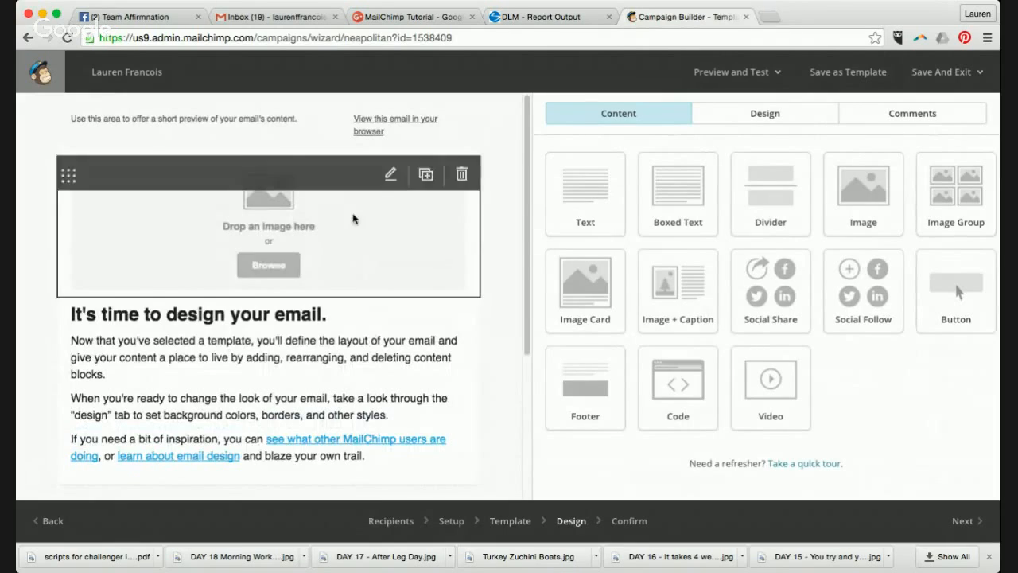
pyautogui.scroll(-5, 384, 300)
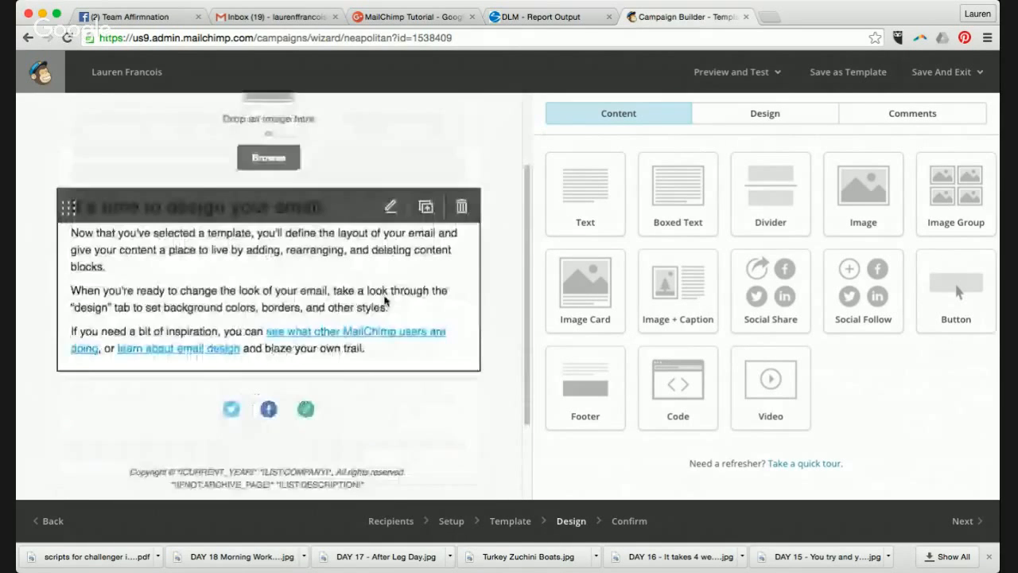
pyautogui.scroll(5, 385, 300)
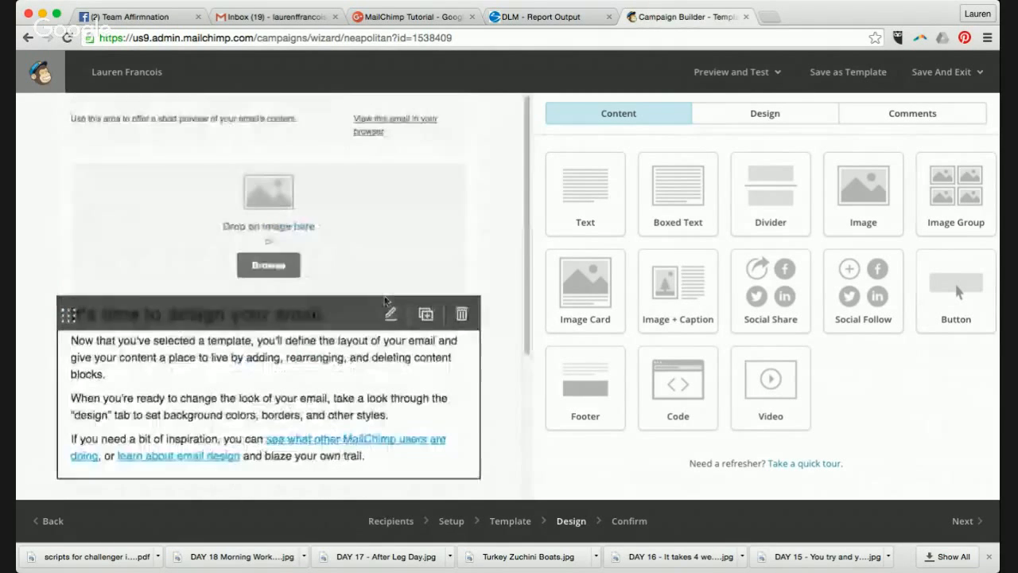
pyautogui.click(461, 125)
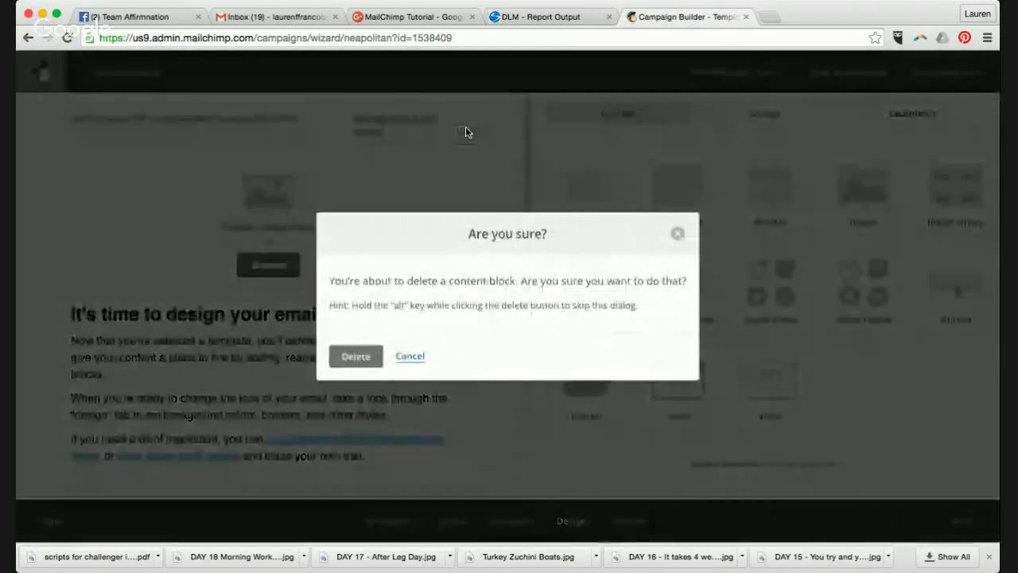
pyautogui.click(355, 356)
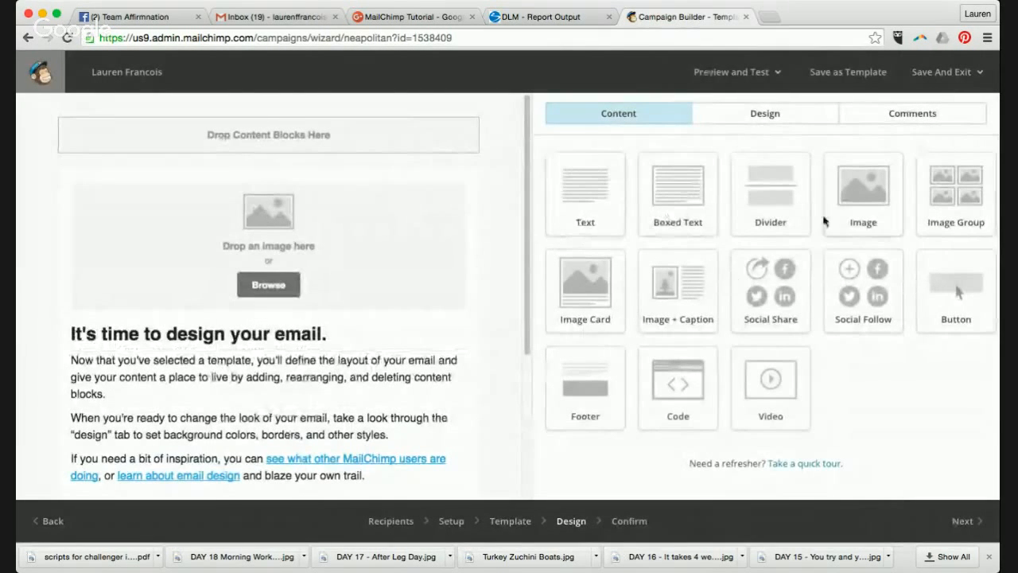
pyautogui.moveTo(843, 209); pyautogui.dragTo(195, 69)
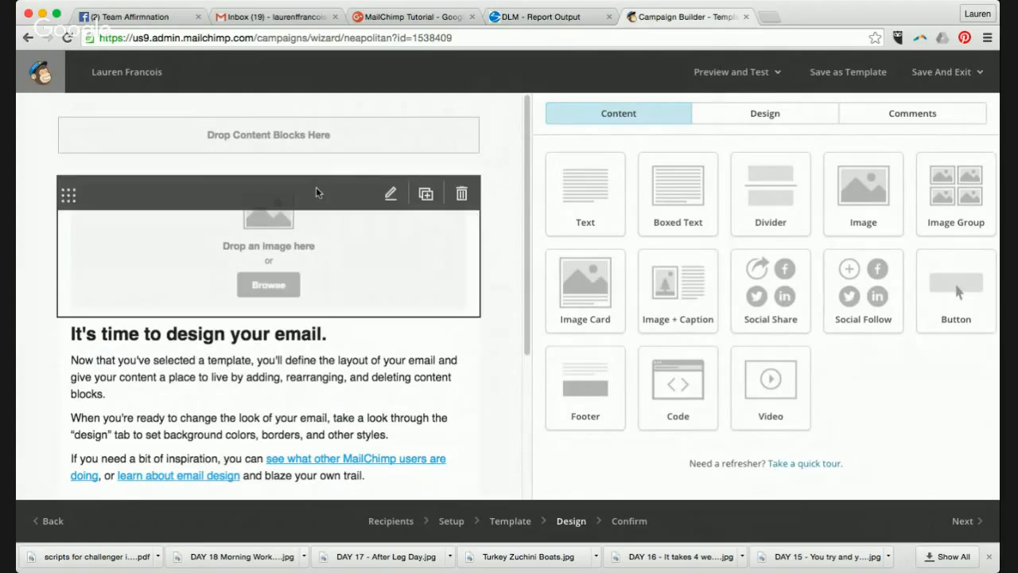
pyautogui.moveTo(889, 199); pyautogui.dragTo(226, 72)
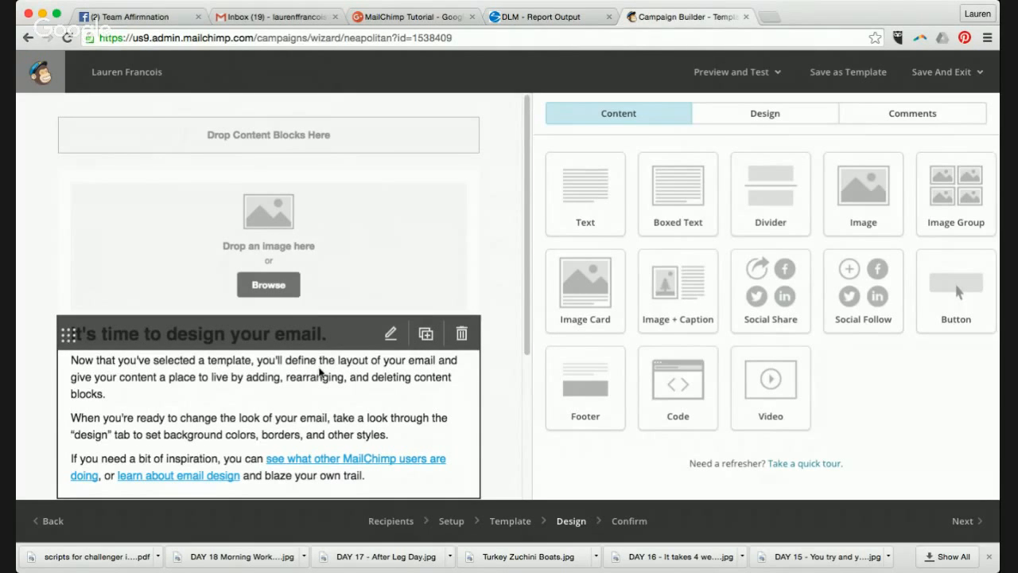
pyautogui.scroll(-3, 323, 373)
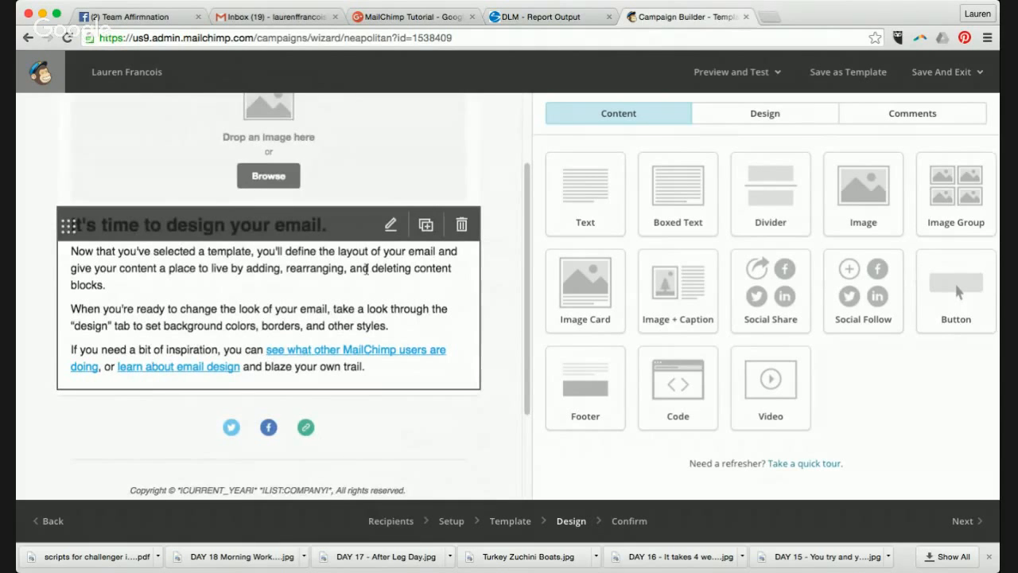
# - Replace the sample text with 'Hi!' and a 'My name is…' line giving the sender's full name
pyautogui.click(389, 226)
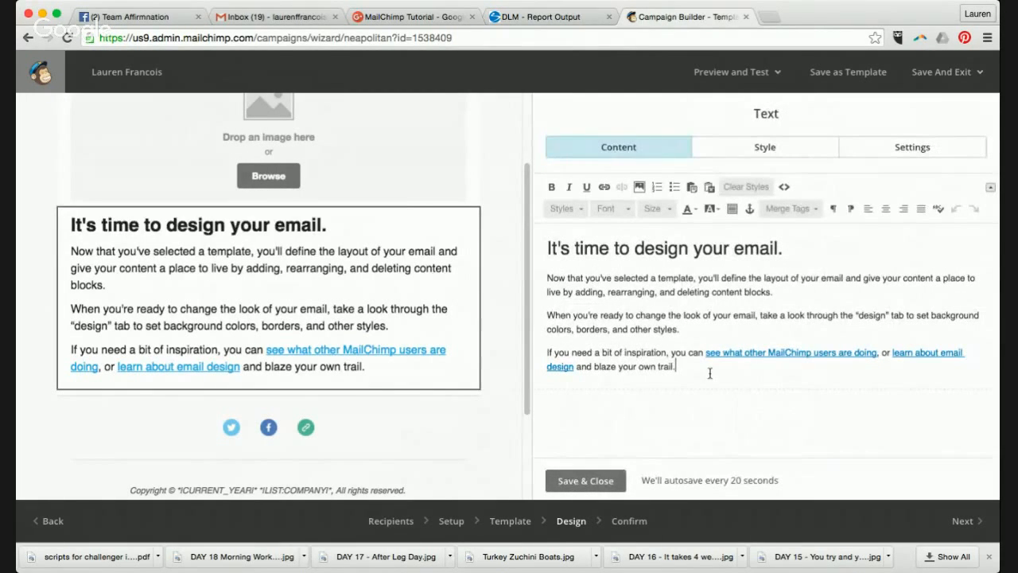
pyautogui.hotkey('ctrl', 'a')
pyautogui.press('BackSpace')
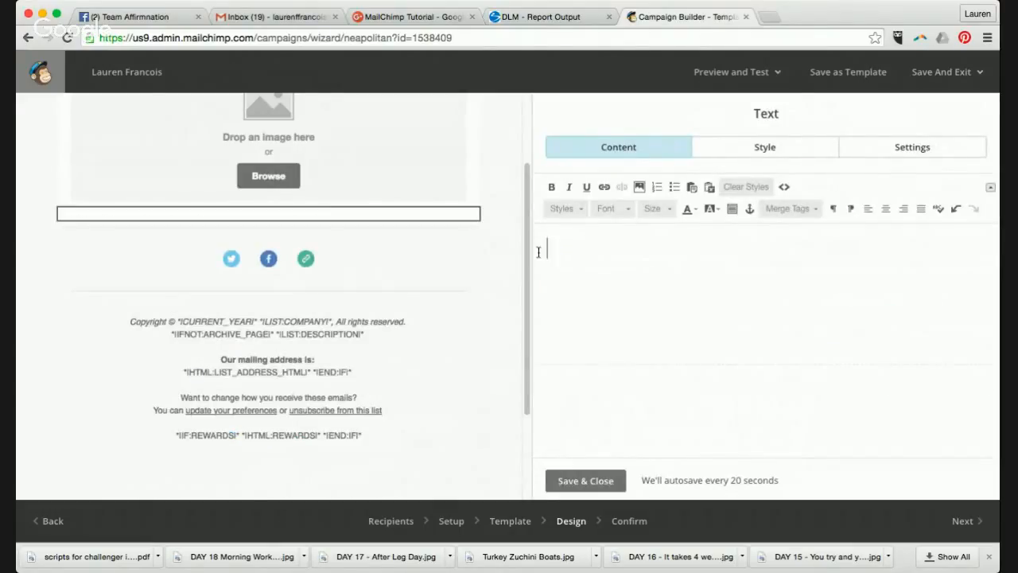
pyautogui.write('Hi!')
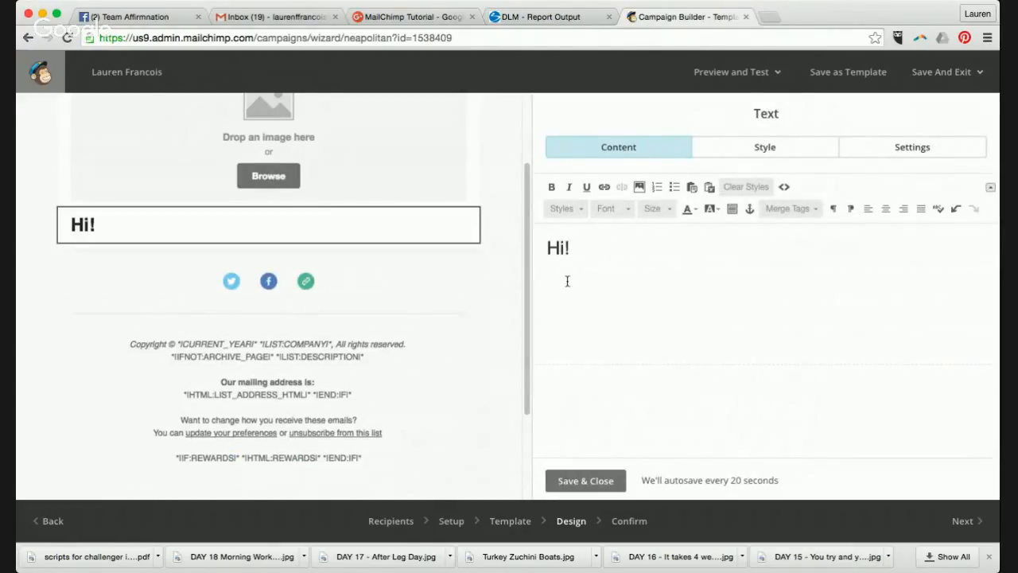
pyautogui.press('Return')
pyautogui.write('My name is La')
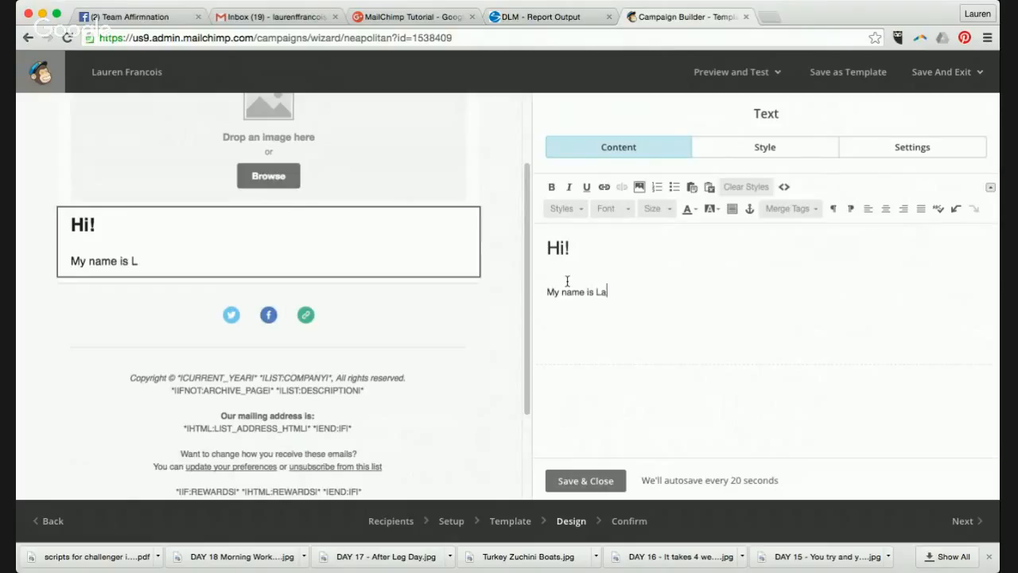
pyautogui.write('uren Frn')
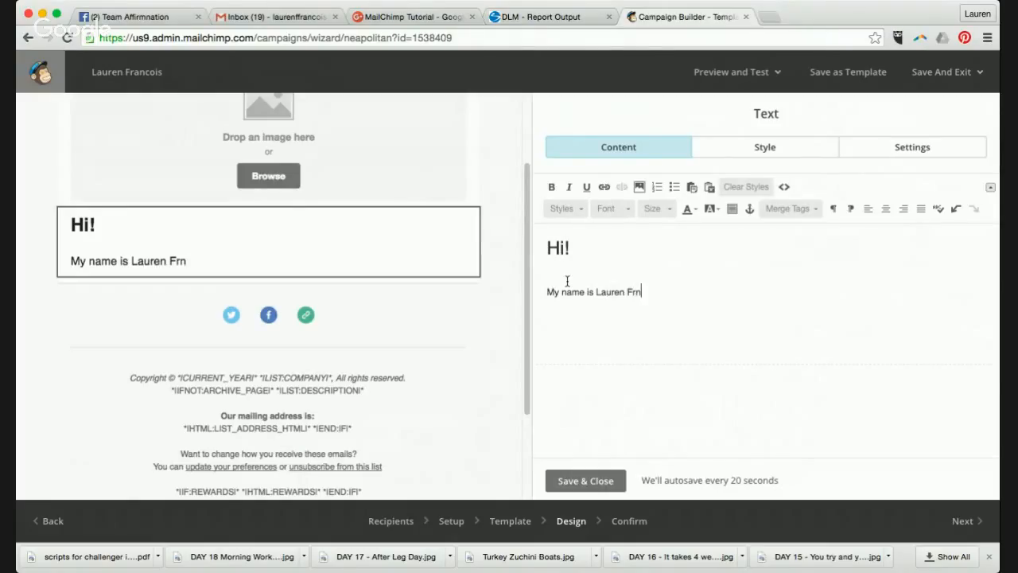
pyautogui.write('cois')
pyautogui.press('BackSpace')
pyautogui.press('BackSpace')
pyautogui.press('BackSpace')
pyautogui.press('BackSpace')
pyautogui.press('BackSpace')
pyautogui.write('ancois')
# - Save the text, then in Social Follow remove Twitter and change Website to Instagram
pyautogui.click(601, 482)
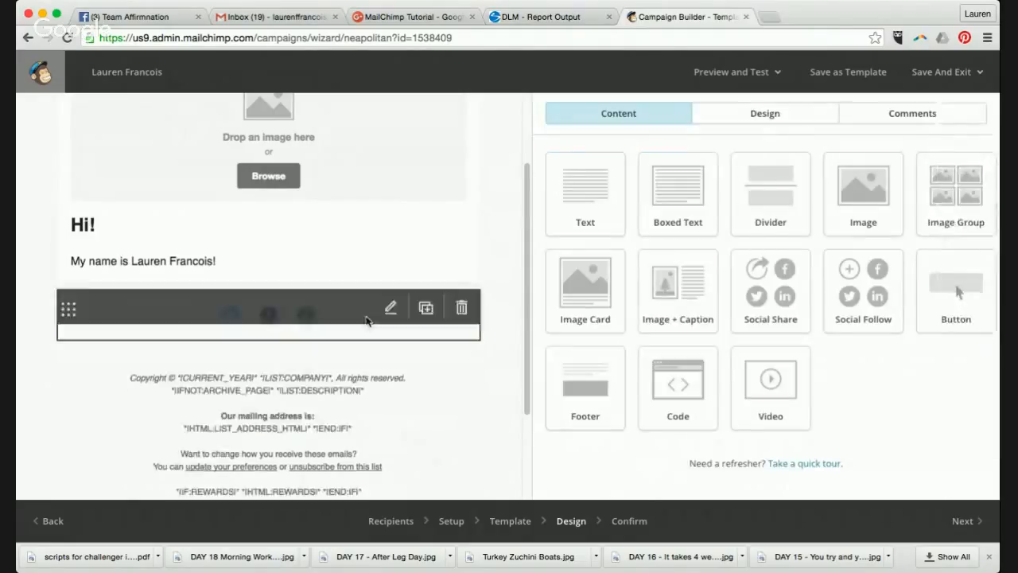
pyautogui.click(390, 309)
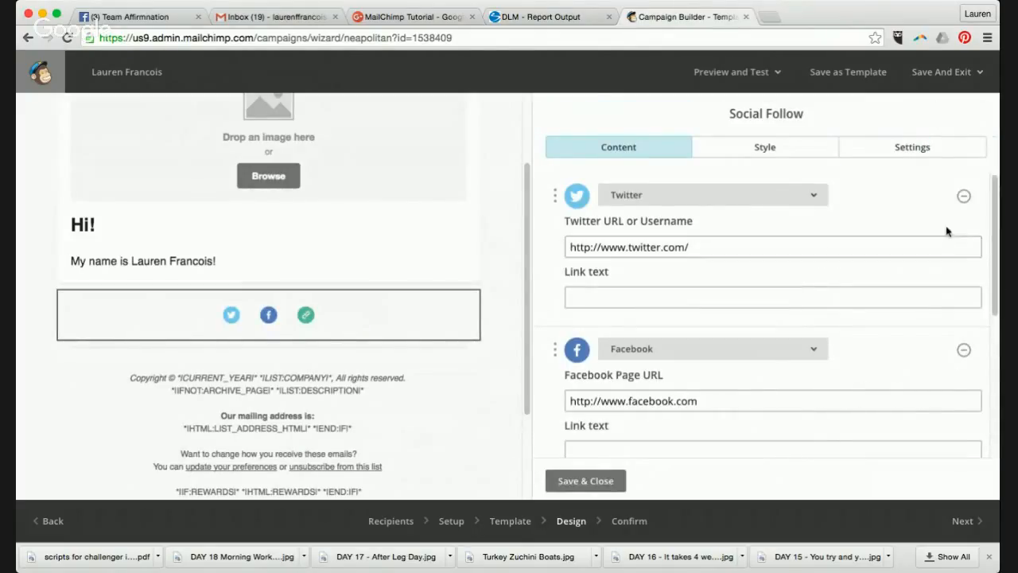
pyautogui.click(963, 197)
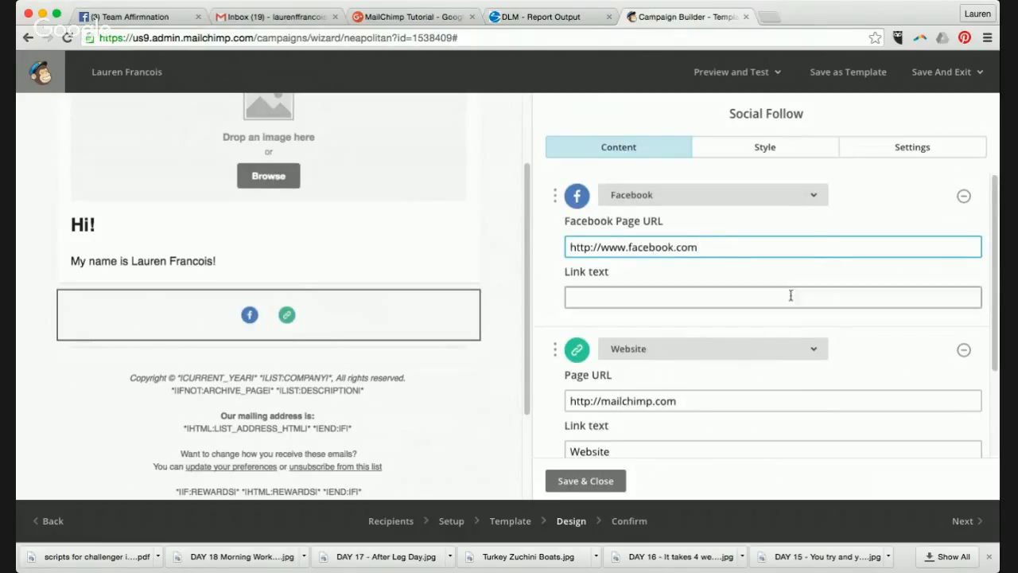
pyautogui.click(815, 354)
pyautogui.scroll(-5, 816, 350)
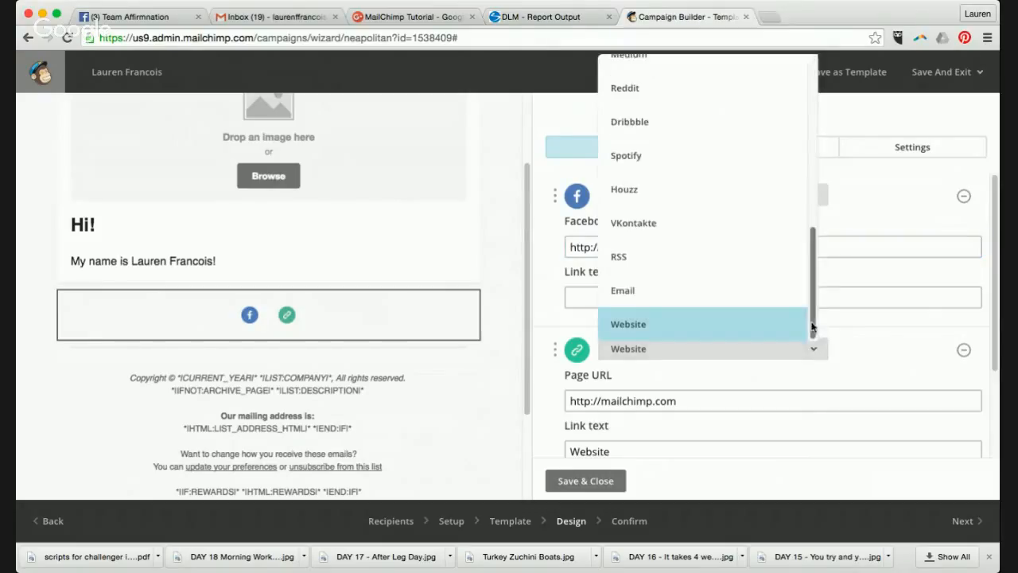
pyautogui.moveTo(815, 318); pyautogui.dragTo(806, 148)
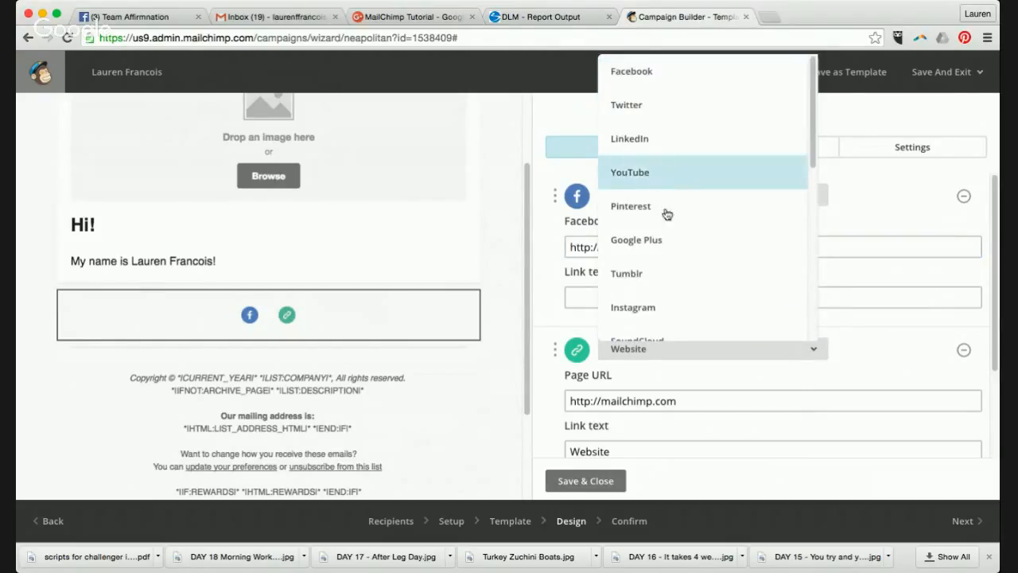
pyautogui.click(660, 309)
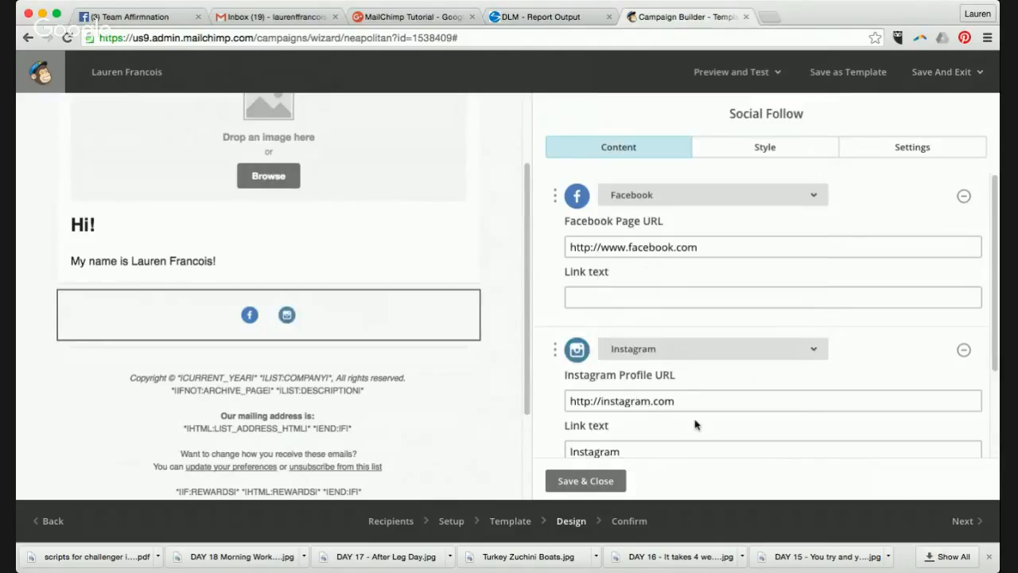
# - Save the Facebook/Instagram social links and bring up the footer block for editing
pyautogui.scroll(-3, 693, 422)
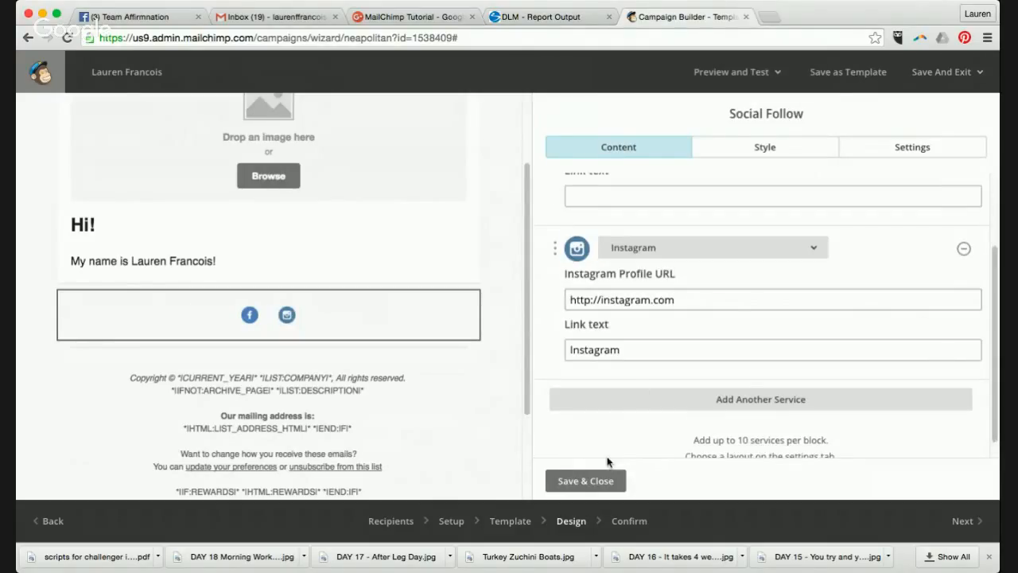
pyautogui.click(598, 481)
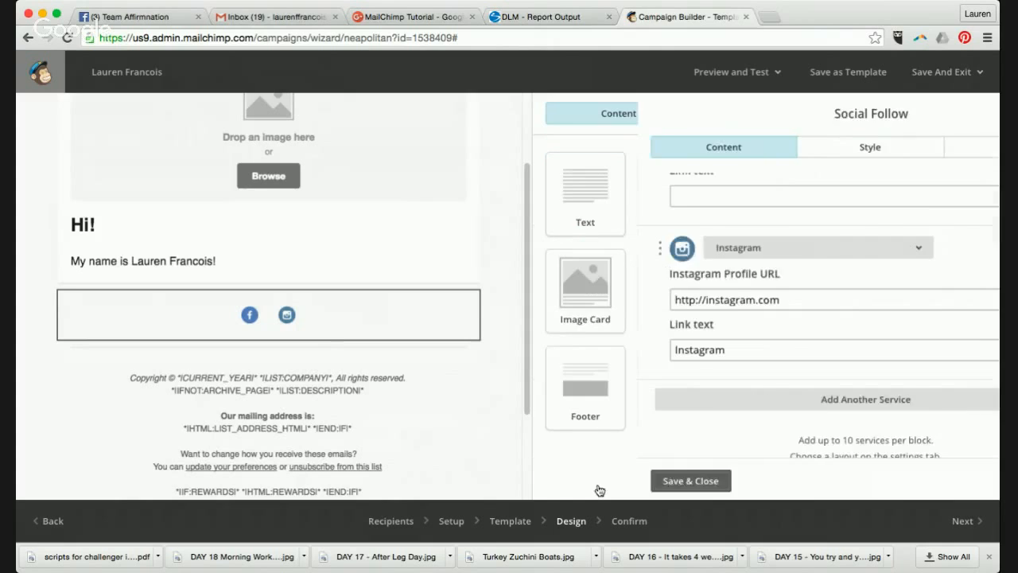
pyautogui.scroll(-2, 342, 348)
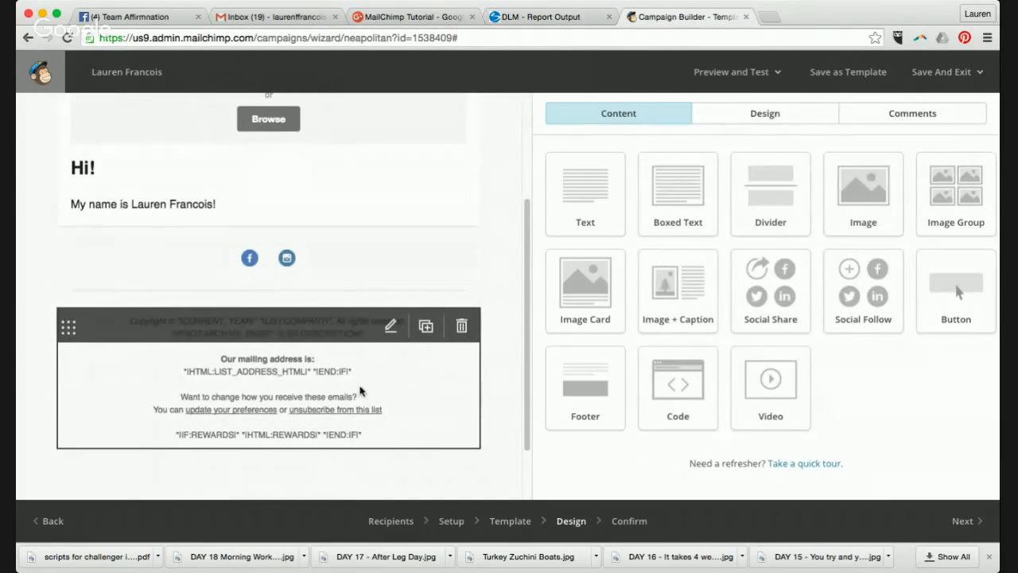
pyautogui.click(391, 326)
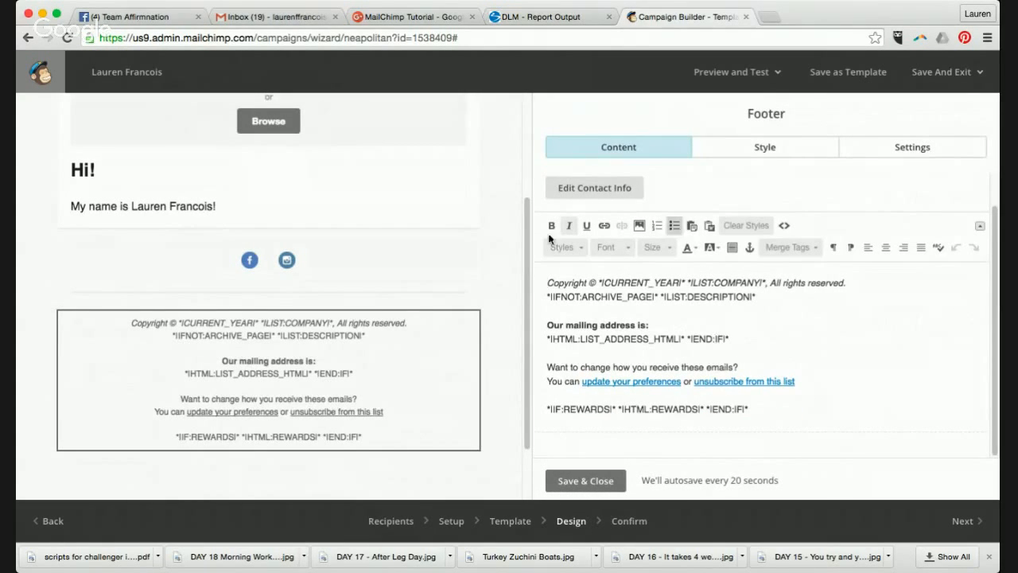
# - Insert IMG_0267.JPG from the File Manager into the image block
pyautogui.moveTo(429, 281)
pyautogui.scroll(3, 378, 259)
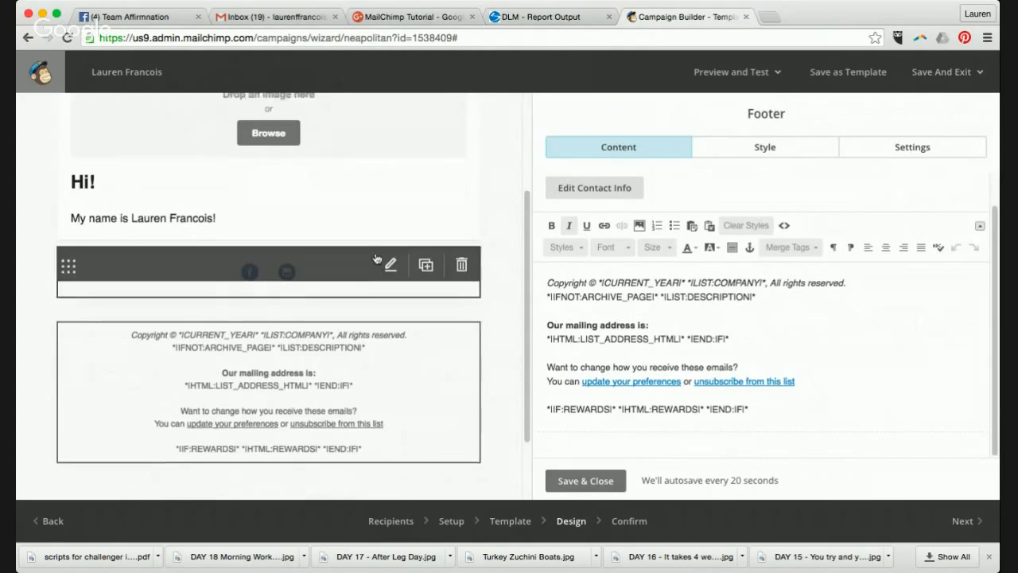
pyautogui.click(382, 208)
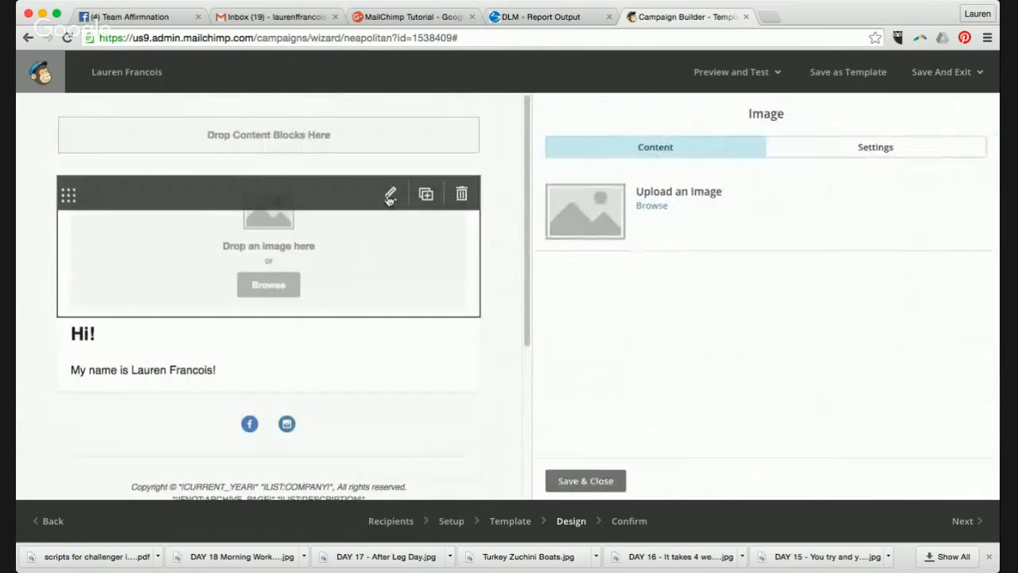
pyautogui.click(648, 209)
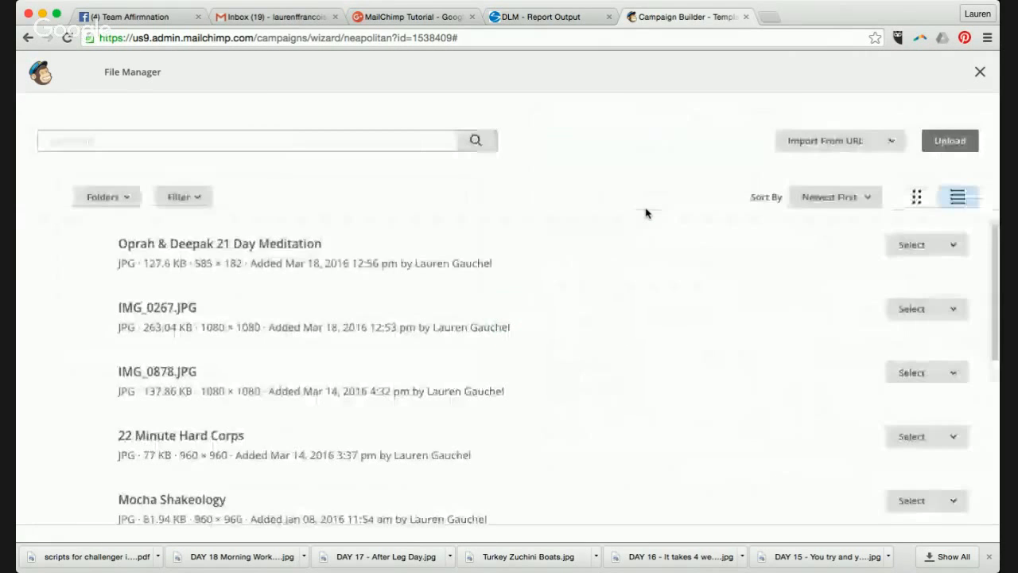
pyautogui.click(960, 145)
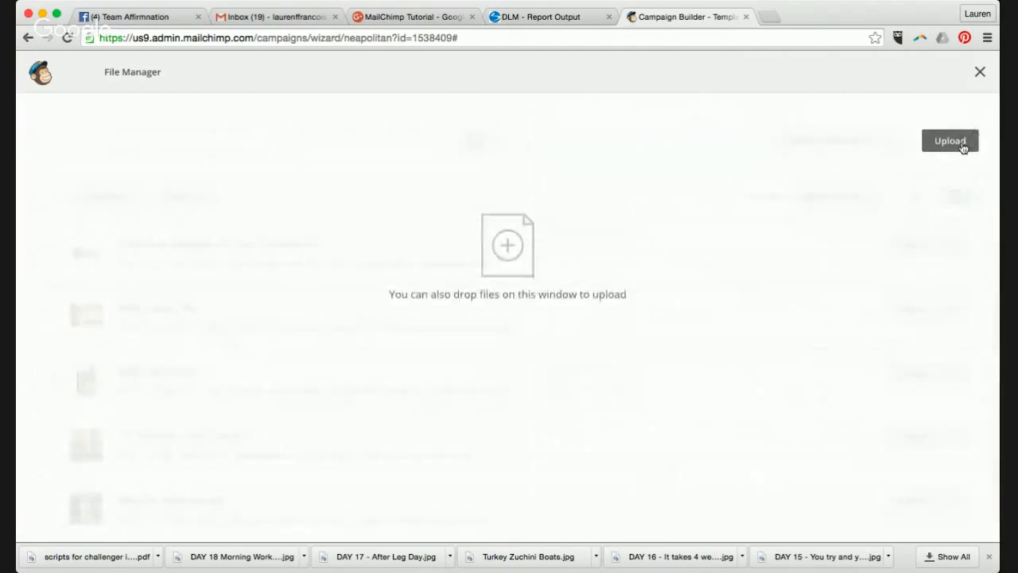
pyautogui.scroll(-2, 512, 286)
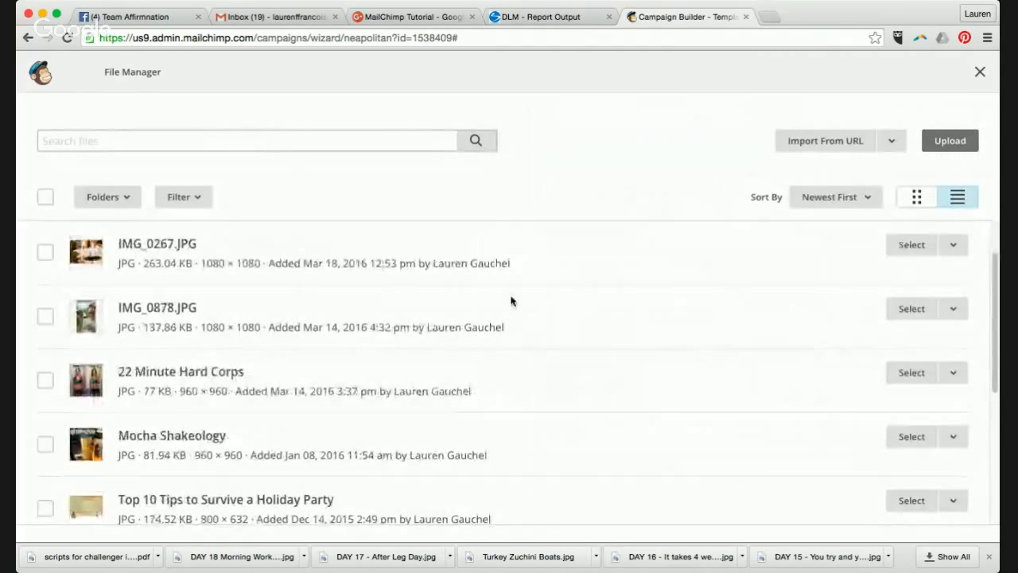
pyautogui.scroll(-3, 511, 300)
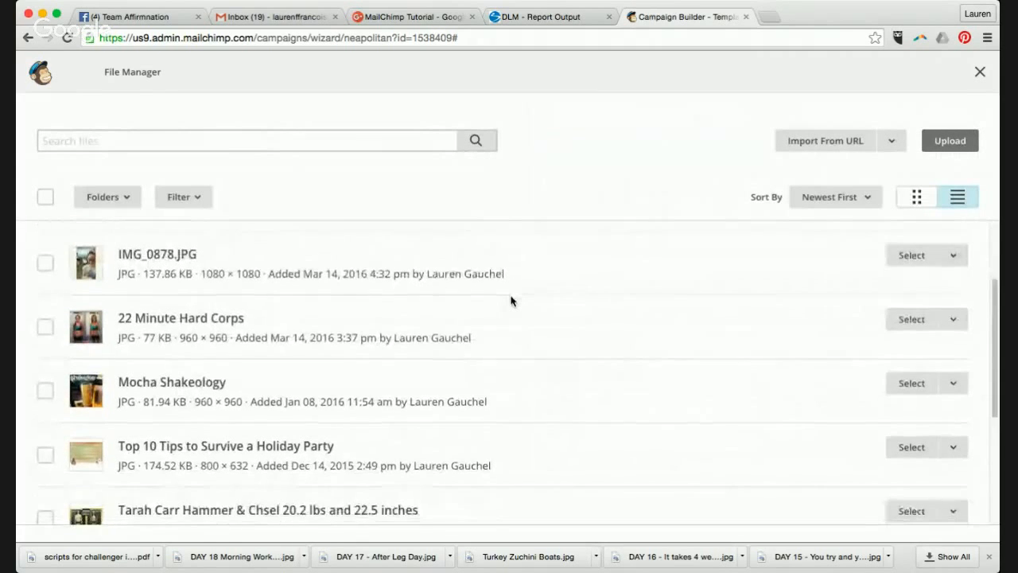
pyautogui.scroll(-2, 511, 300)
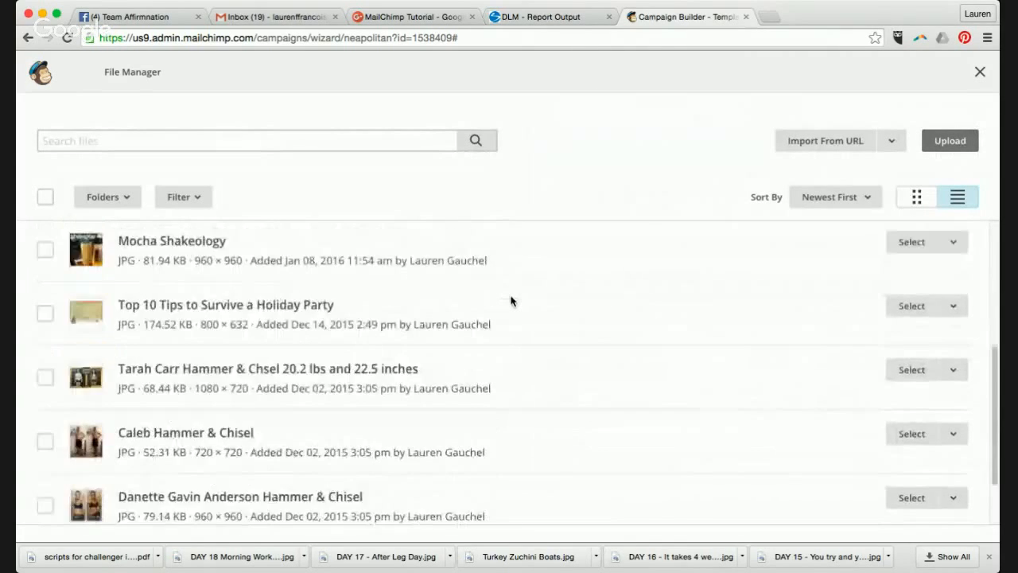
pyautogui.scroll(5, 511, 301)
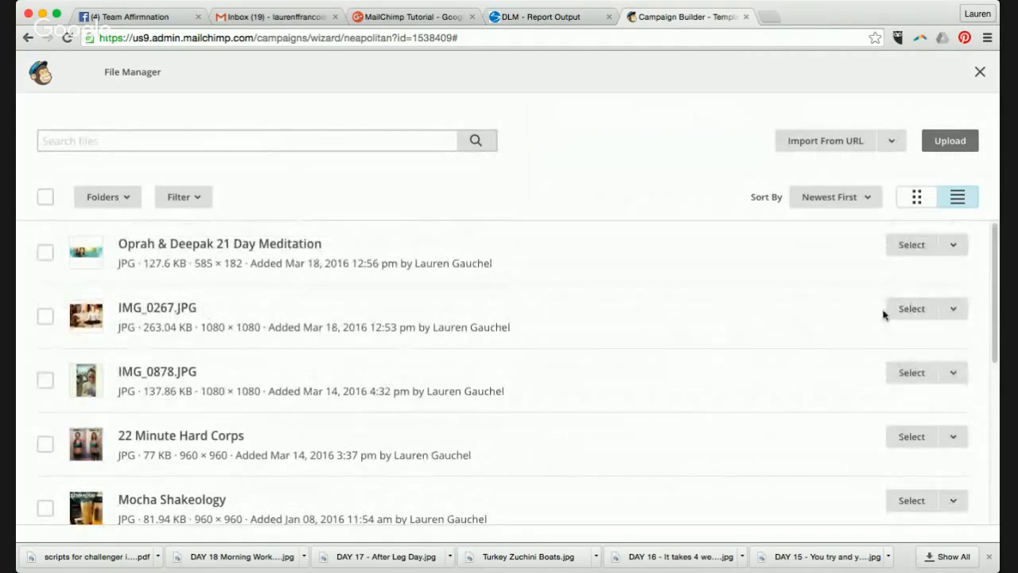
pyautogui.click(898, 314)
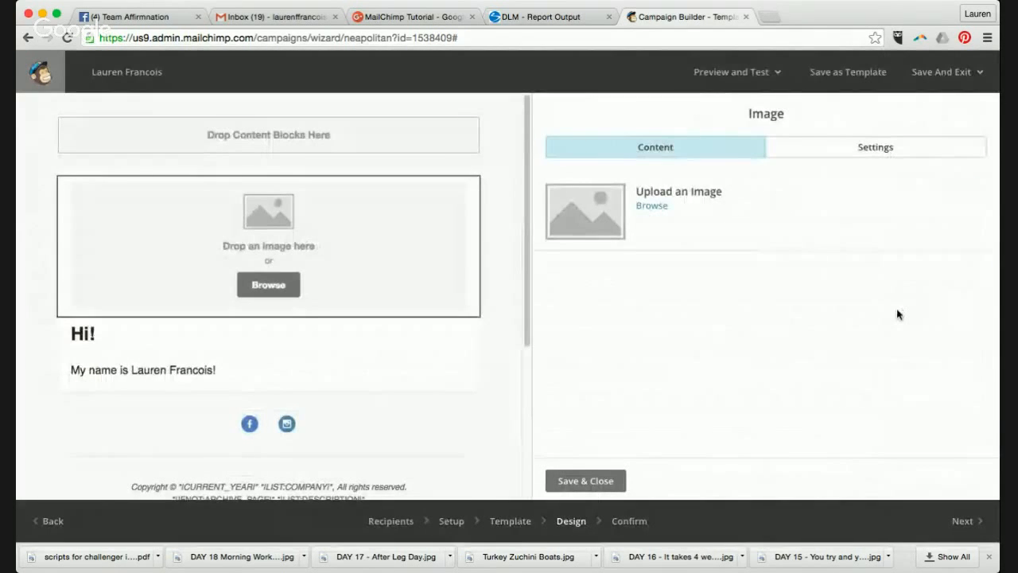
# - Save the image block and advance the campaign to the Confirm step
pyautogui.scroll(-1, 233, 317)
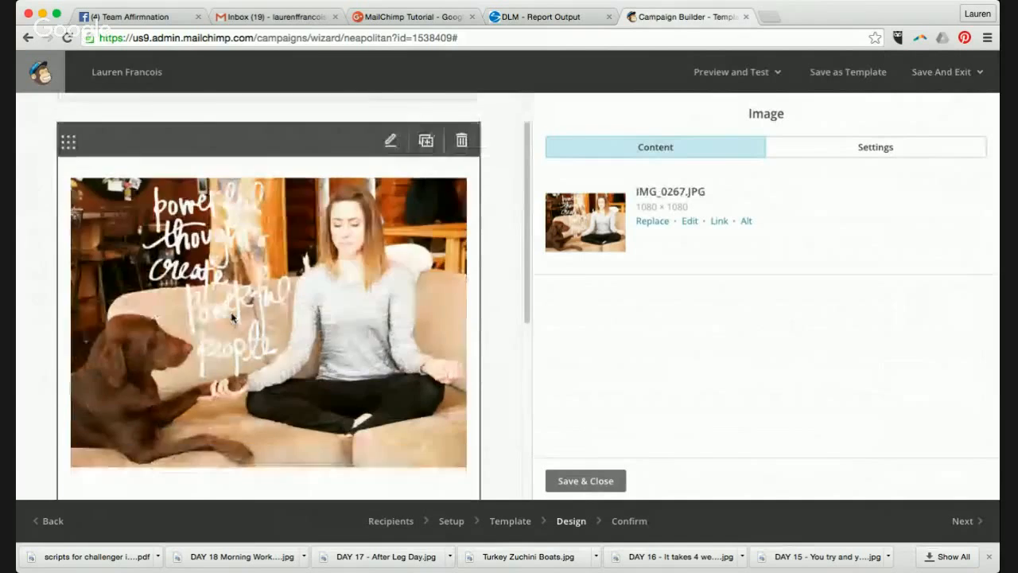
pyautogui.scroll(-5, 233, 316)
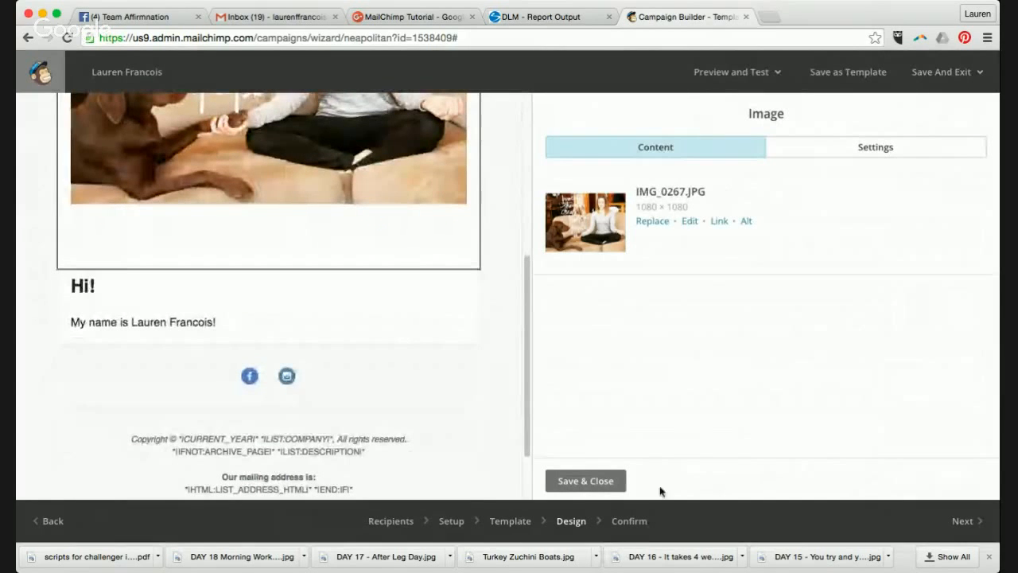
pyautogui.click(601, 482)
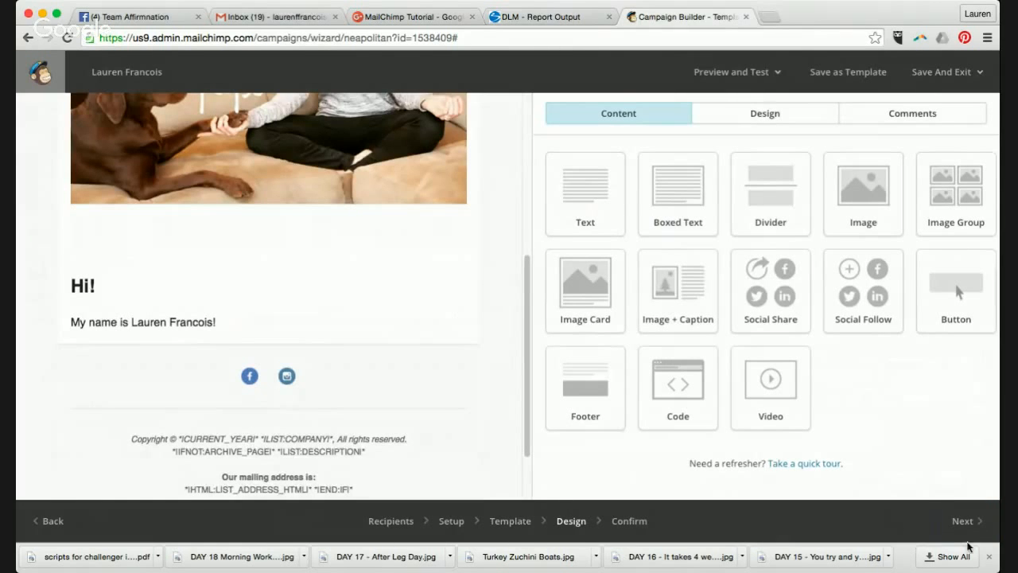
pyautogui.click(963, 521)
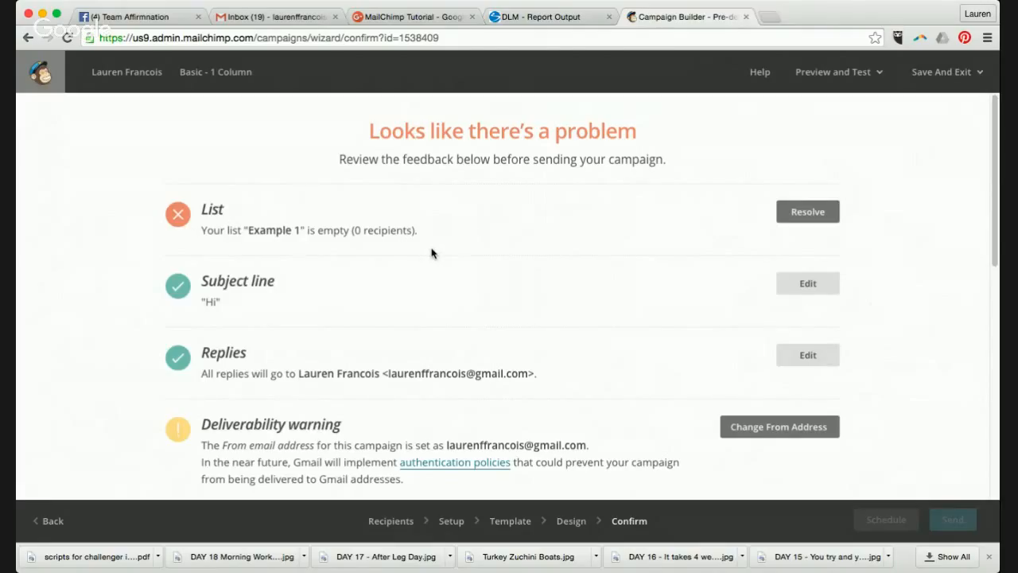
# - Review the campaign's Confirm checklist, with subject 'Hi' passing, and open the Save And Exit choices
pyautogui.scroll(-5, 431, 253)
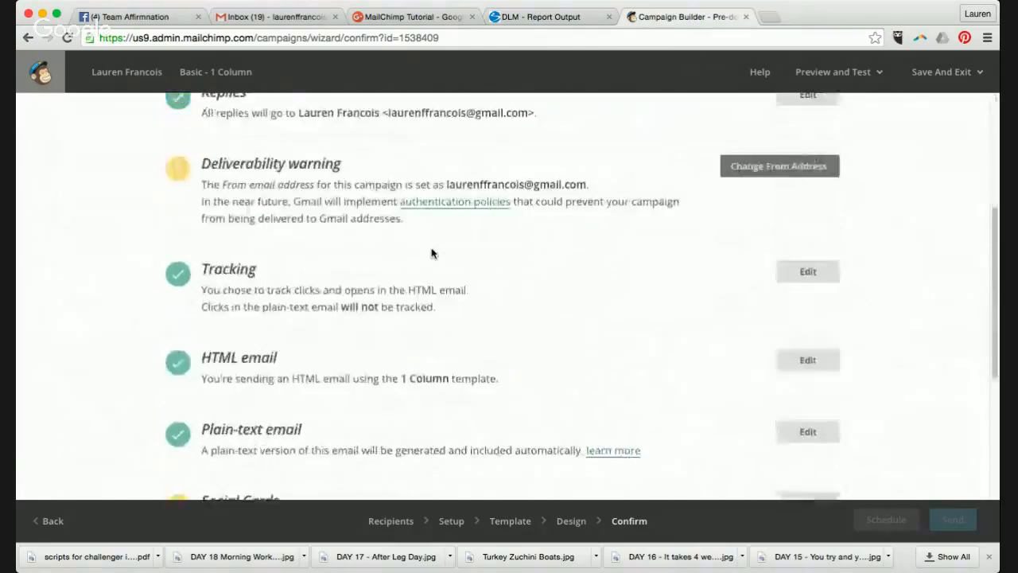
pyautogui.scroll(-3, 432, 253)
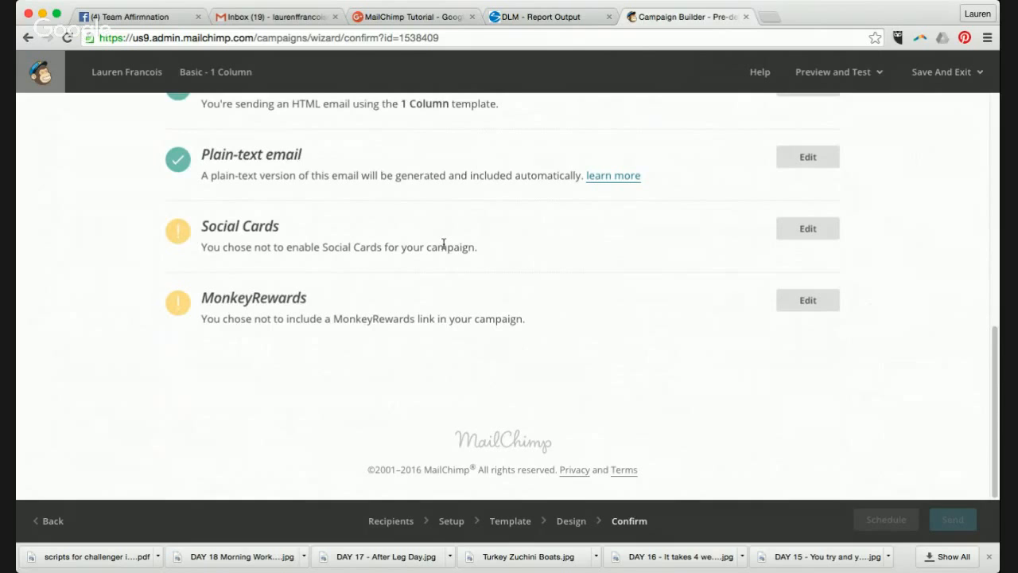
pyautogui.scroll(5, 443, 244)
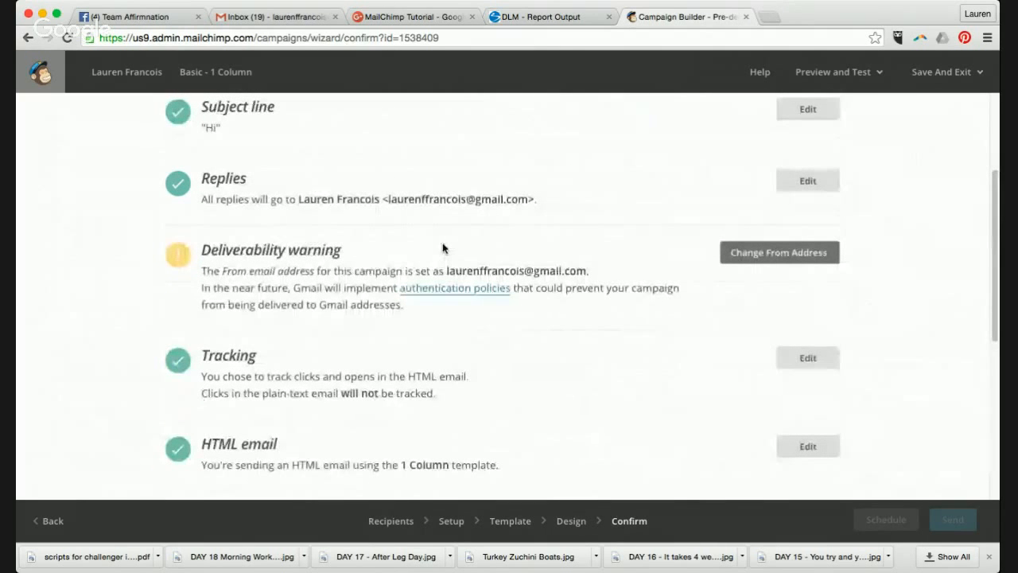
pyautogui.scroll(3, 443, 246)
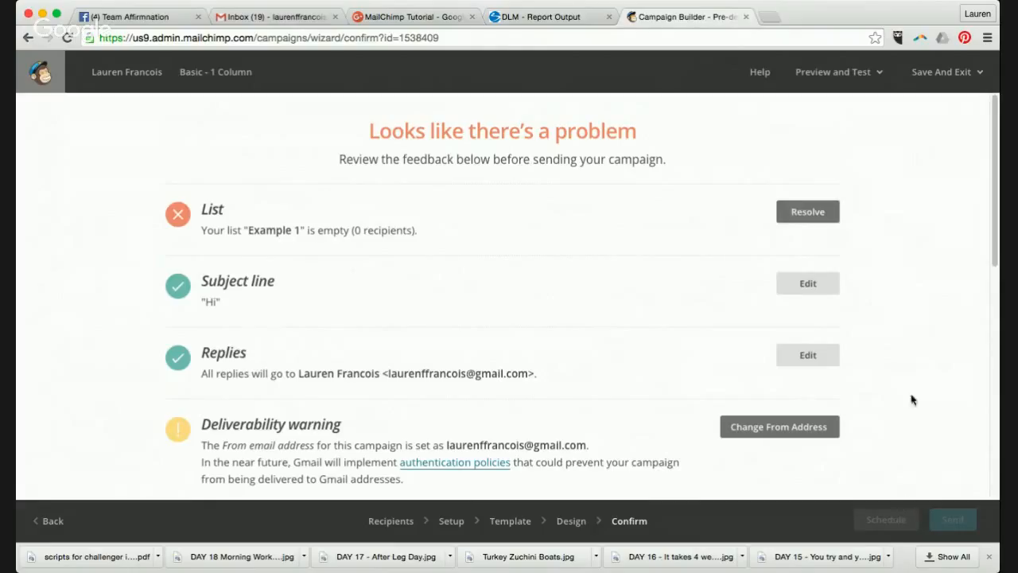
pyautogui.click(942, 78)
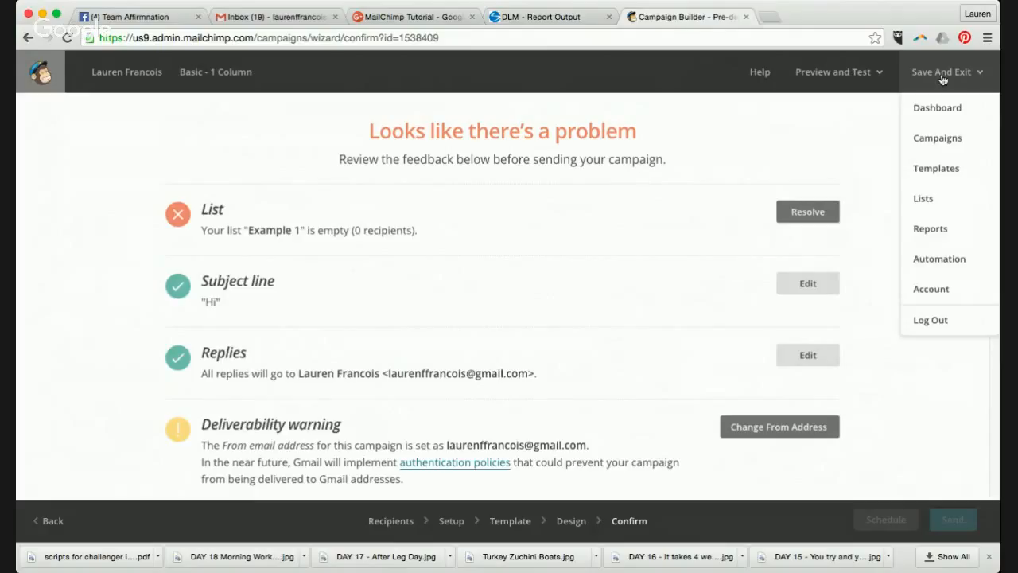
# - Create a Welcome Series automation workflow for the New Coach Training Emails list
pyautogui.click(961, 265)
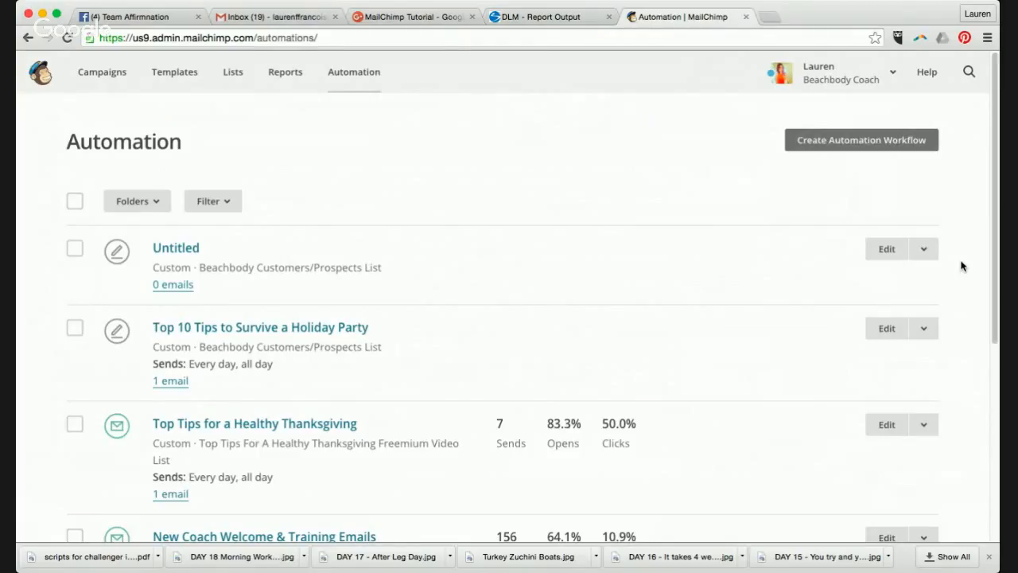
pyautogui.click(887, 151)
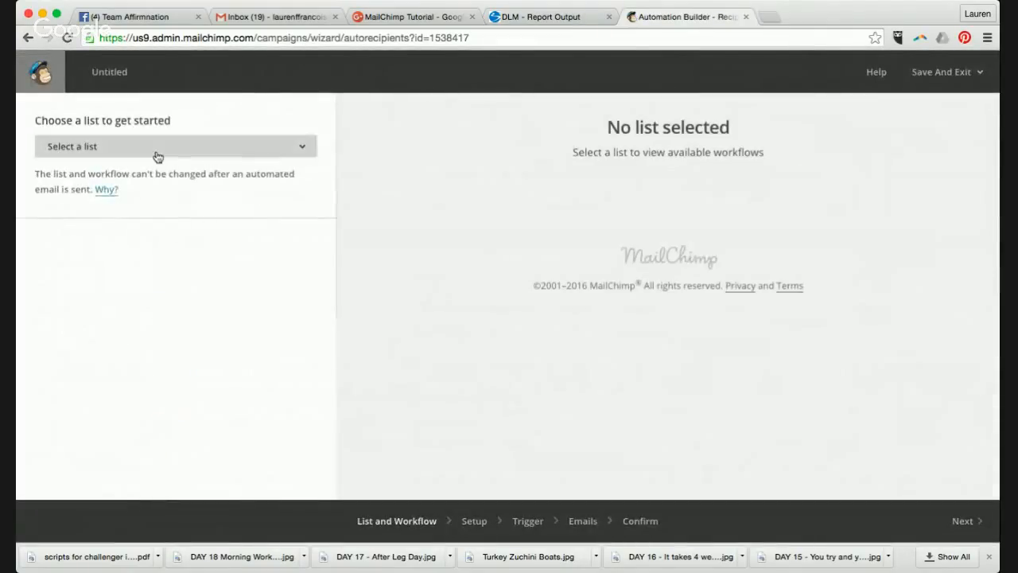
pyautogui.click(158, 151)
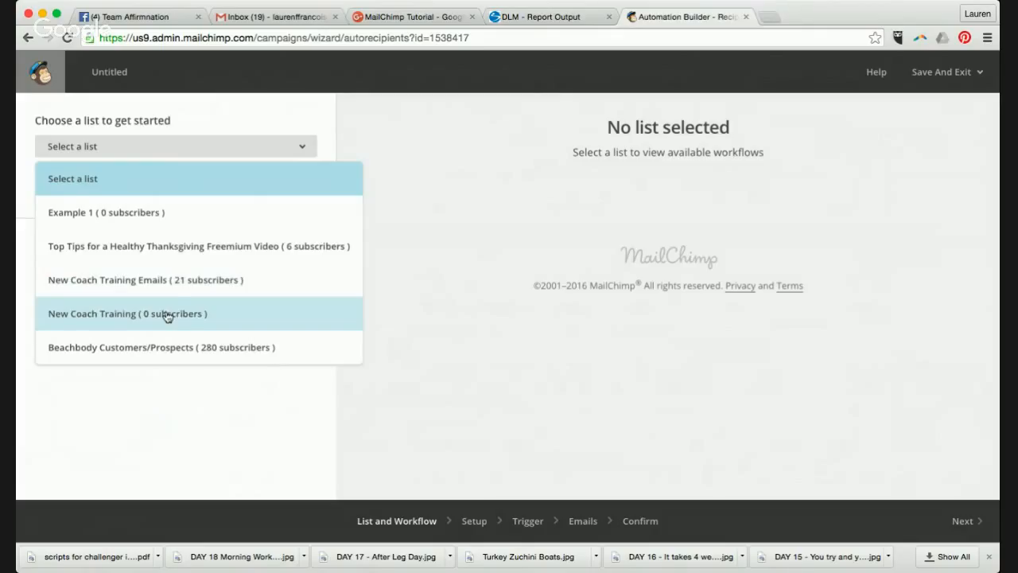
pyautogui.click(174, 289)
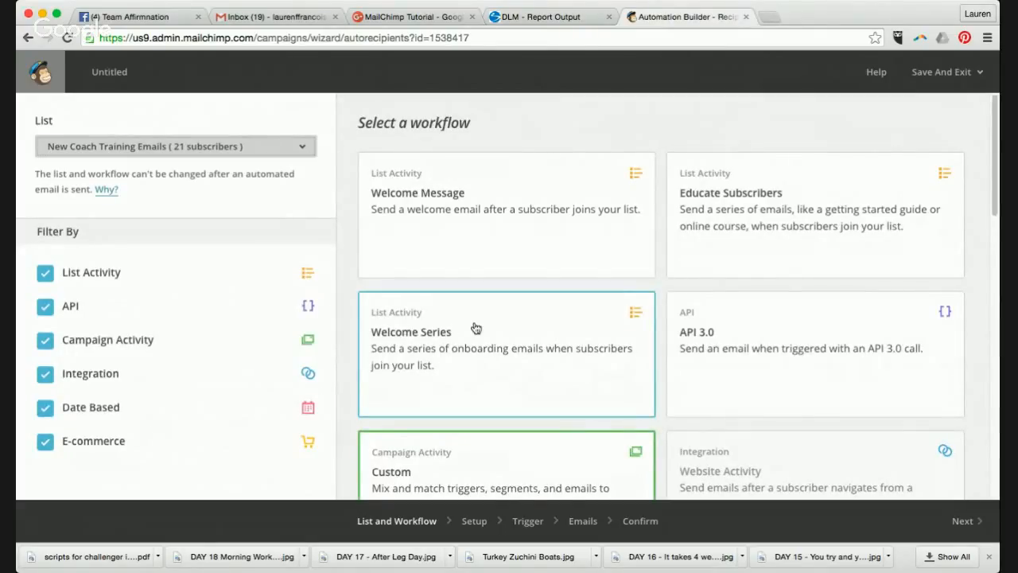
pyautogui.scroll(-2, 482, 324)
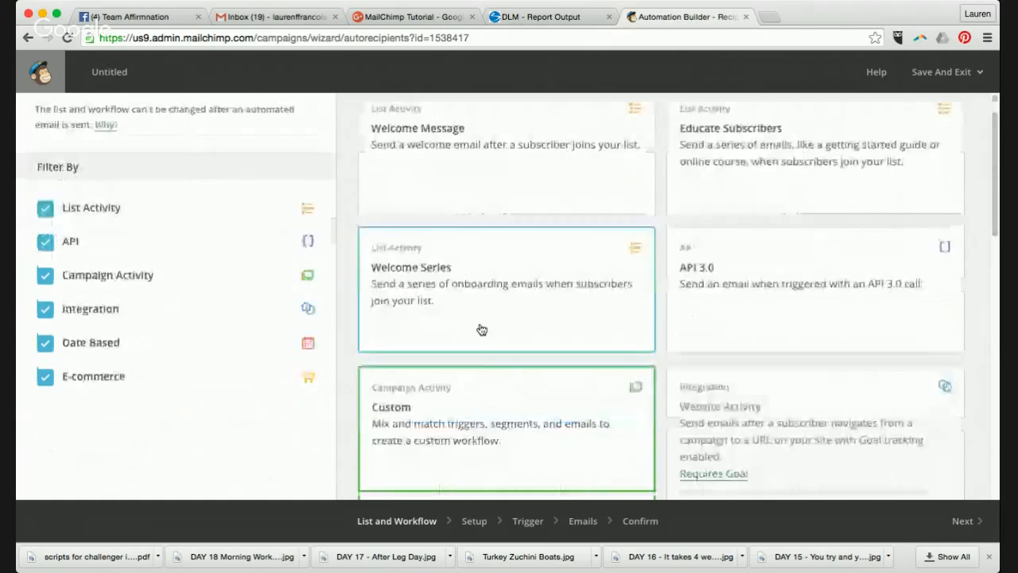
pyautogui.click(478, 243)
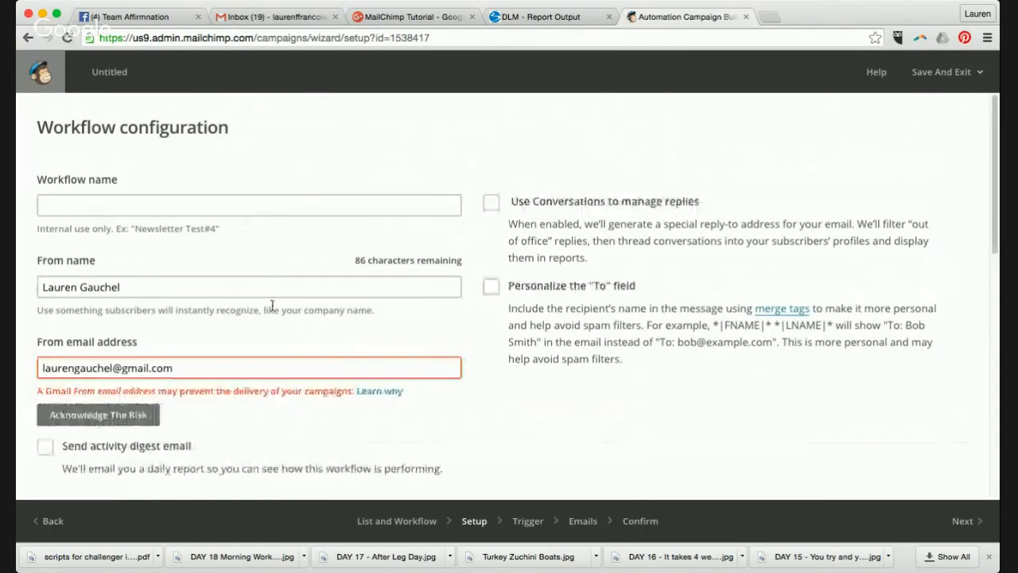
# - Name the workflow 'Example 1' and accept the Gmail sender deliverability risk
pyautogui.scroll(-10, 272, 305)
pyautogui.scroll(10, 272, 305)
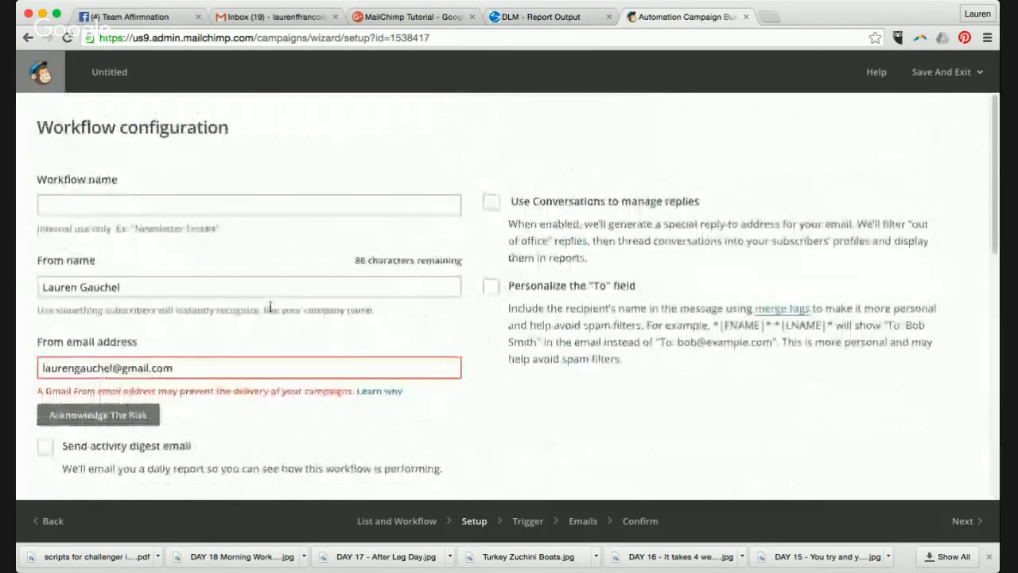
pyautogui.click(248, 204)
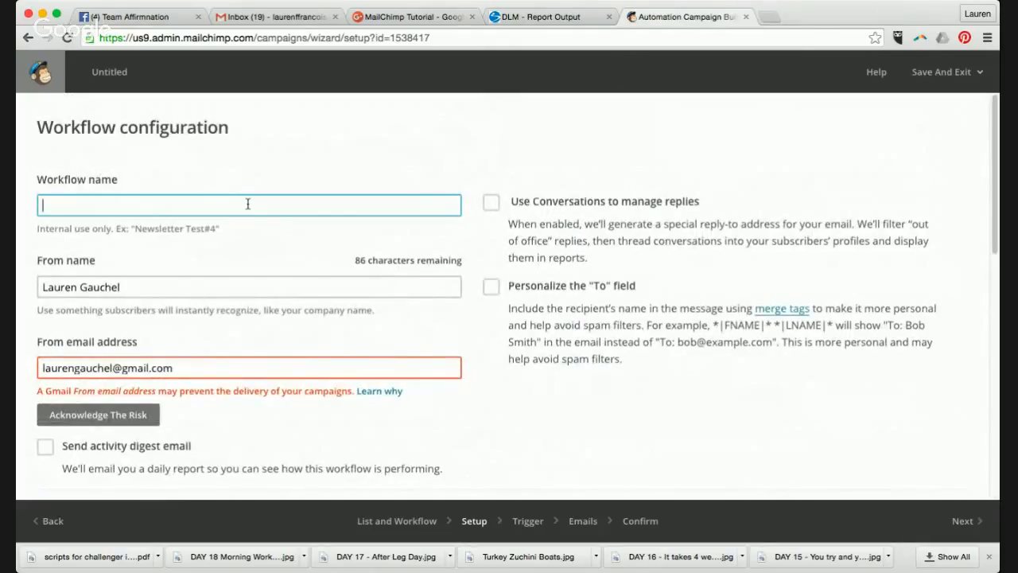
pyautogui.write('Example 1')
pyautogui.click(91, 415)
pyautogui.click(295, 417)
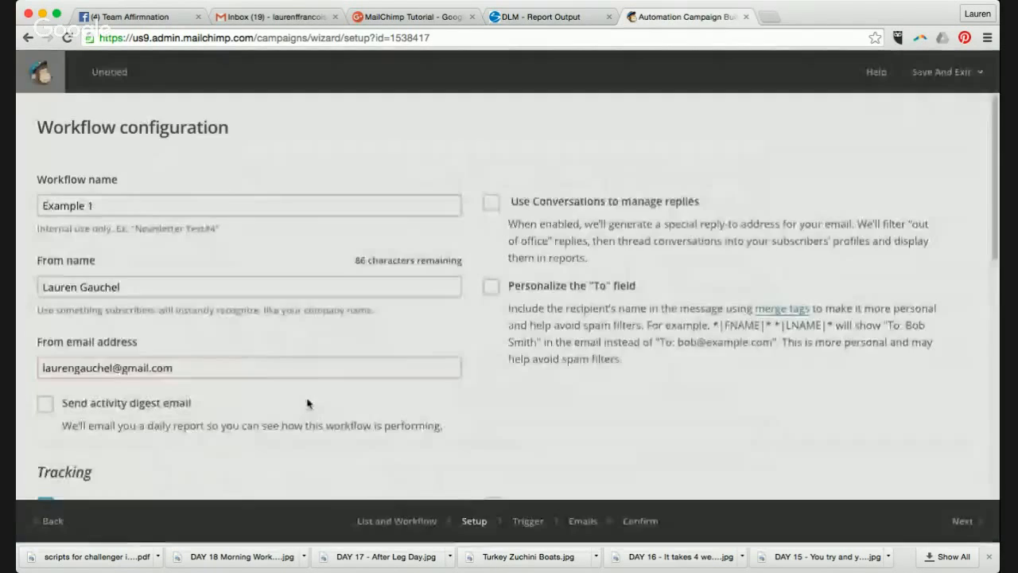
# - Personalize the To field with first and last name (*|LNAME|*) and continue to the Trigger step
pyautogui.scroll(-3, 308, 400)
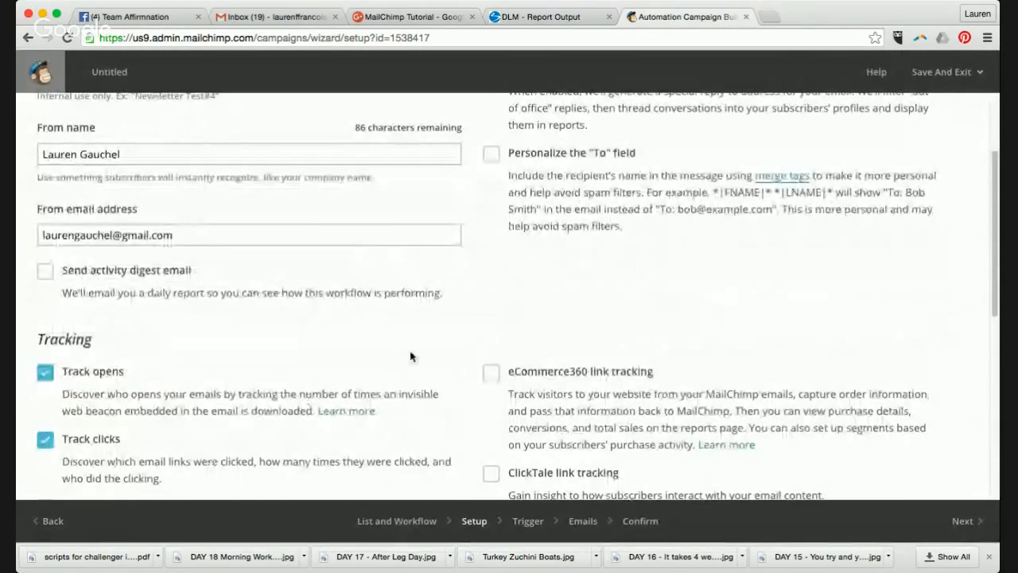
pyautogui.scroll(3, 413, 356)
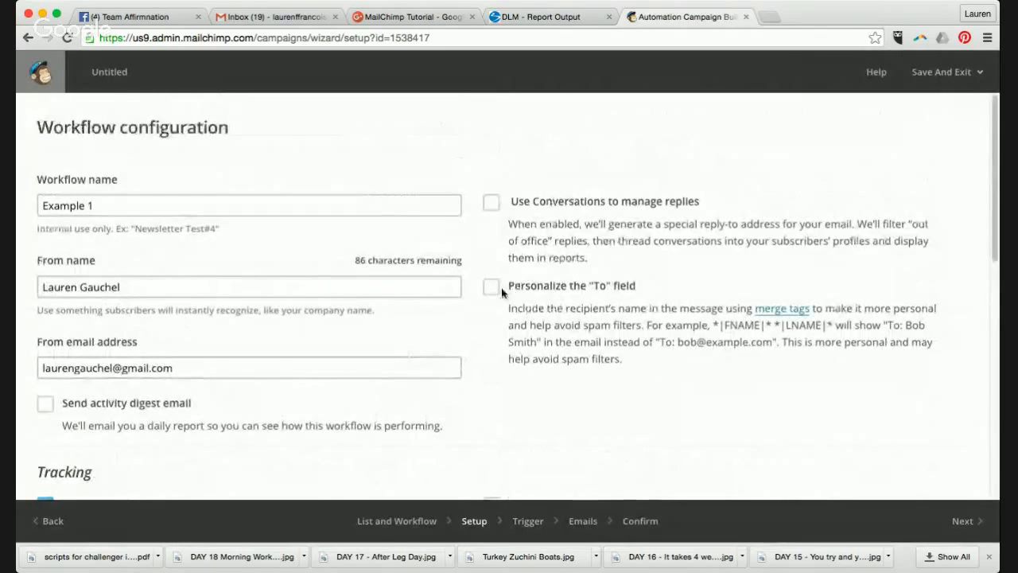
pyautogui.click(492, 289)
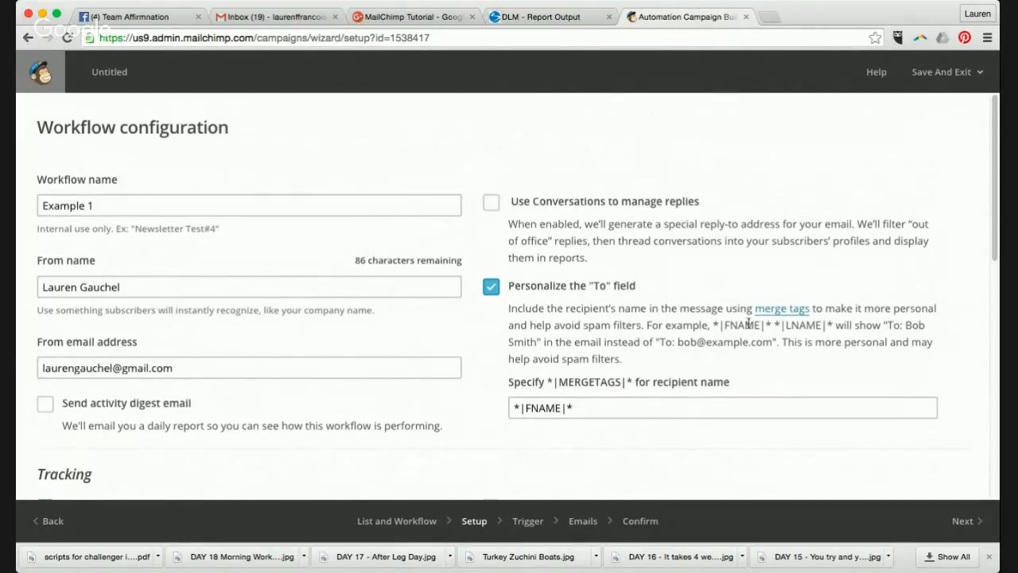
pyautogui.click(570, 409)
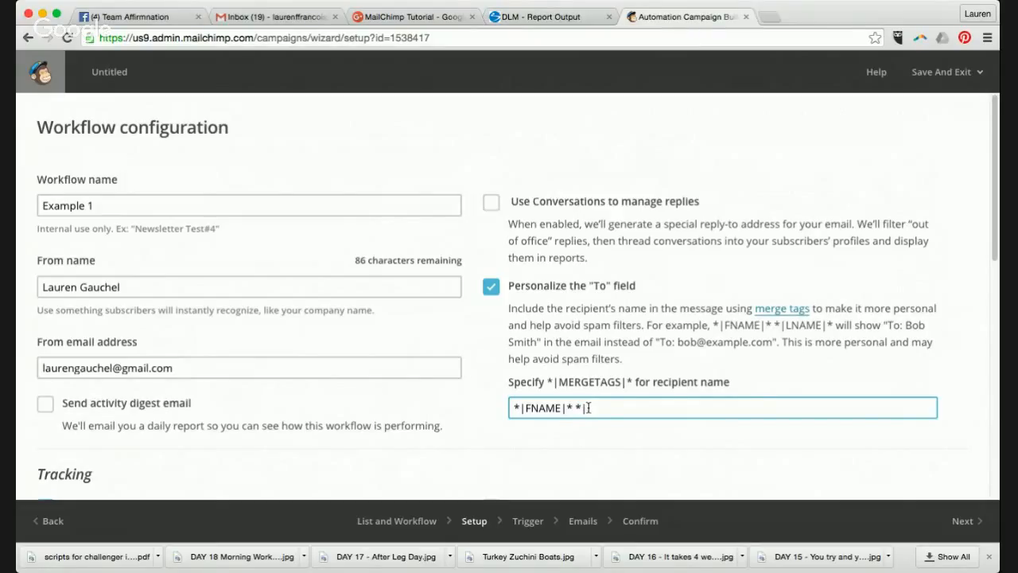
pyautogui.write('*|LNAME|*')
pyautogui.scroll(-5, 467, 331)
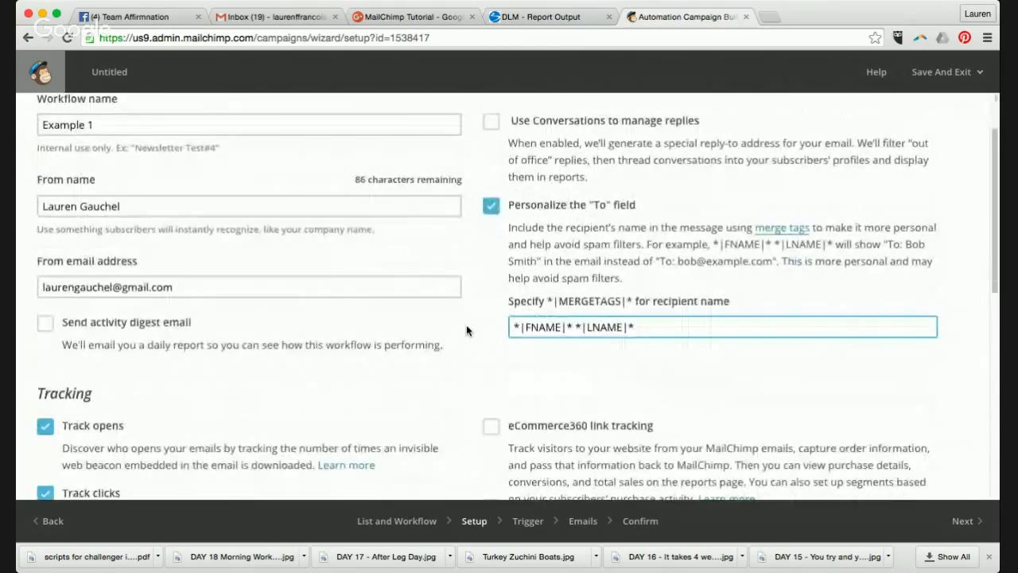
pyautogui.scroll(-1, 476, 327)
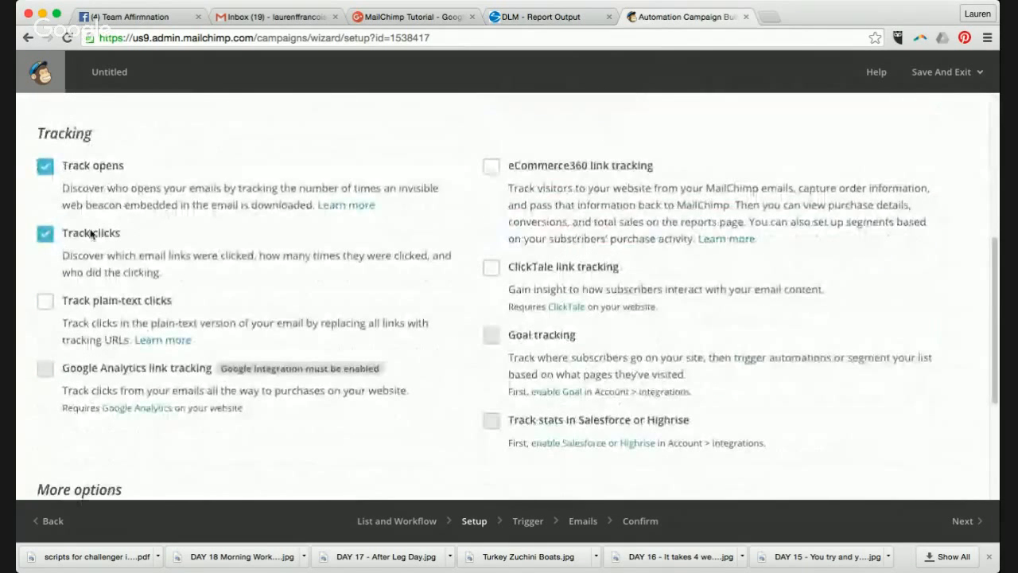
pyautogui.scroll(-4, 272, 350)
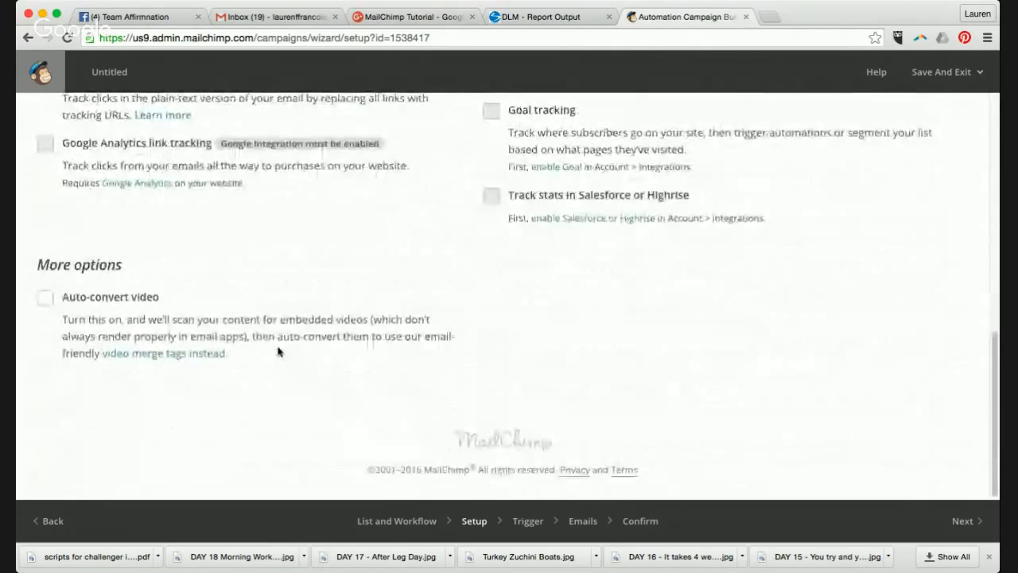
pyautogui.click(981, 521)
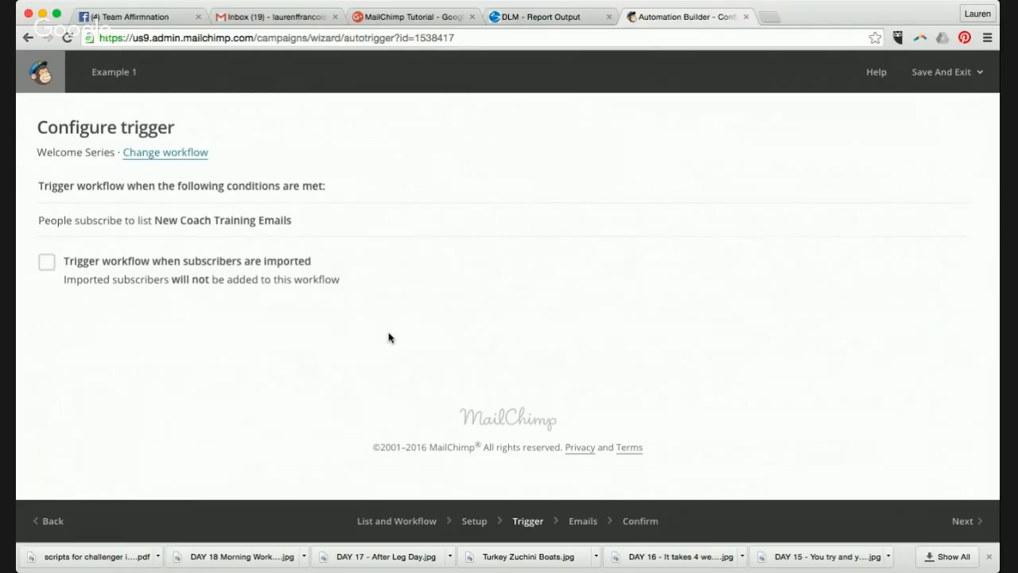
# - Enable 'Trigger workflow when subscribers are imported' and continue to the Emails step
pyautogui.click(47, 263)
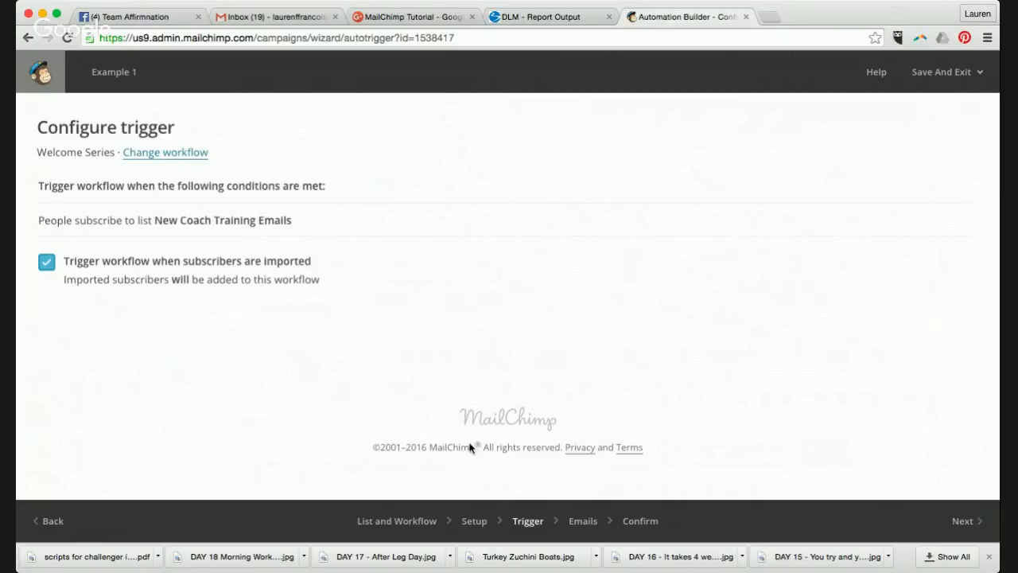
pyautogui.click(983, 530)
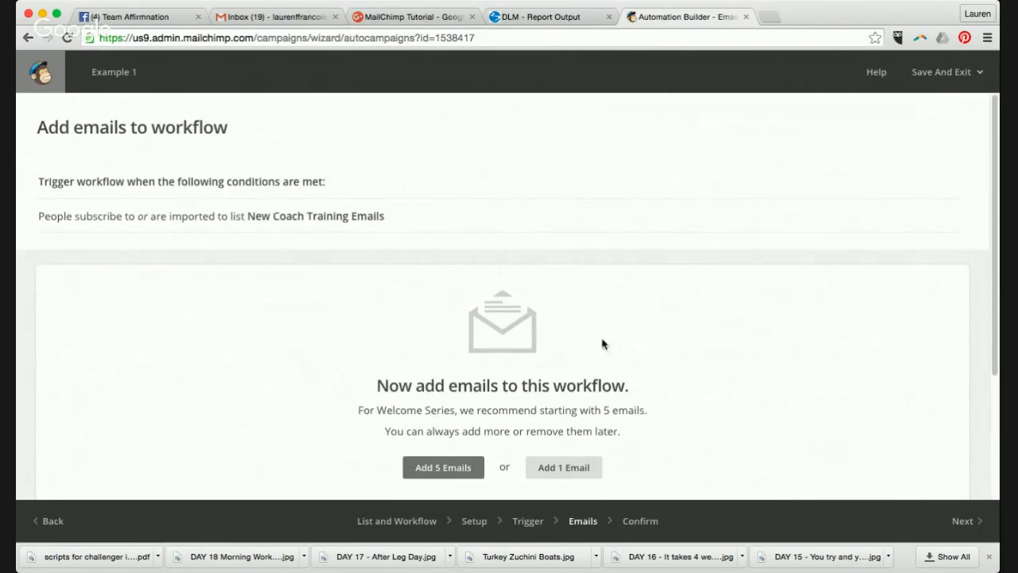
# - Add the five recommended emails and look over Automation Emails #1 to #5
pyautogui.scroll(-3, 602, 341)
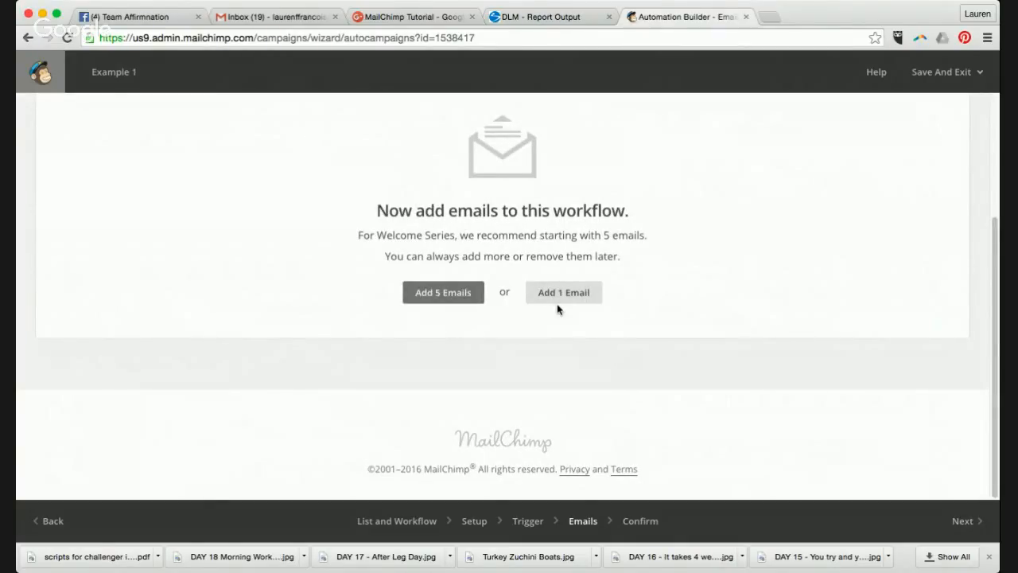
pyautogui.click(437, 295)
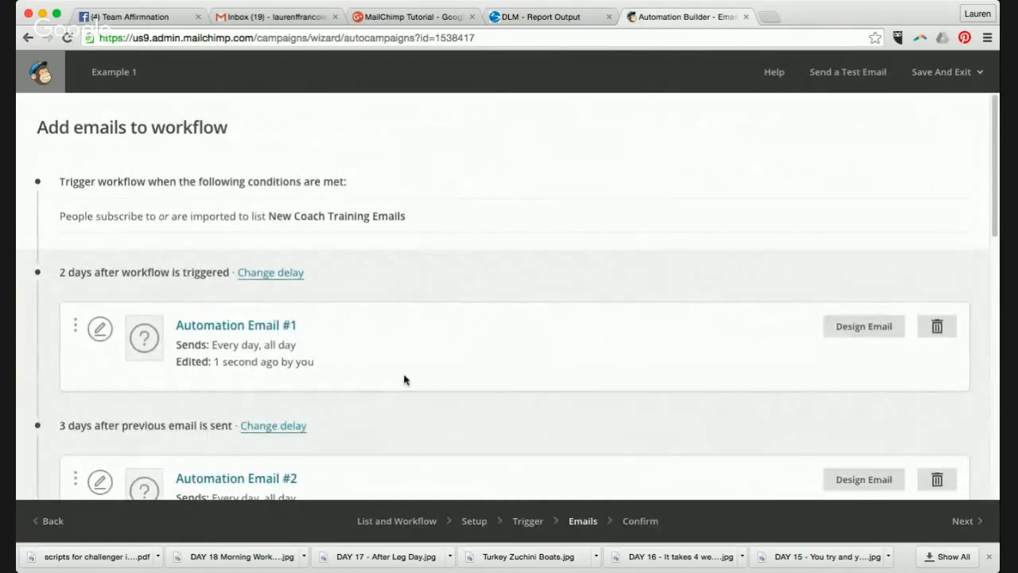
pyautogui.scroll(-10, 404, 380)
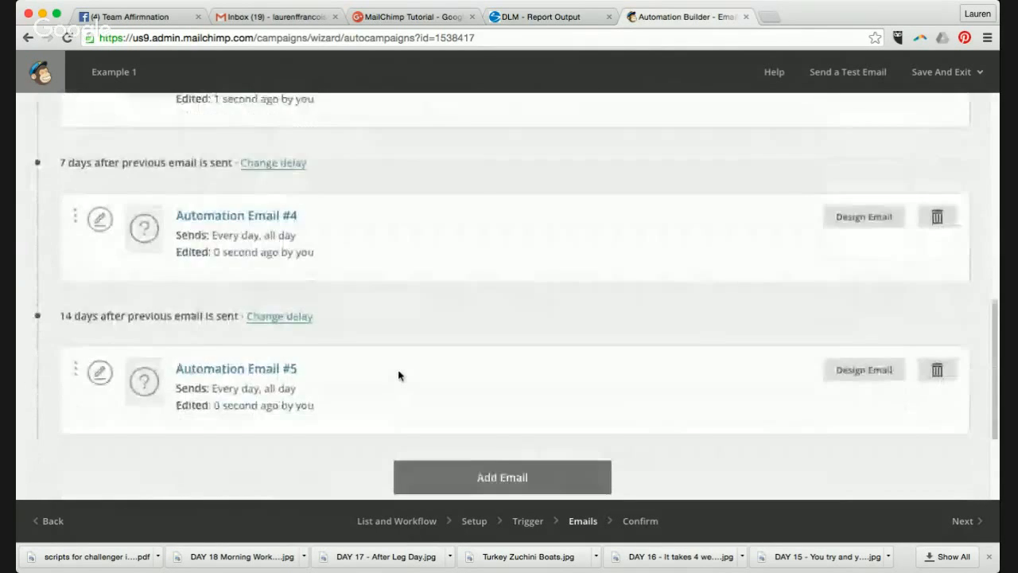
pyautogui.scroll(15, 398, 375)
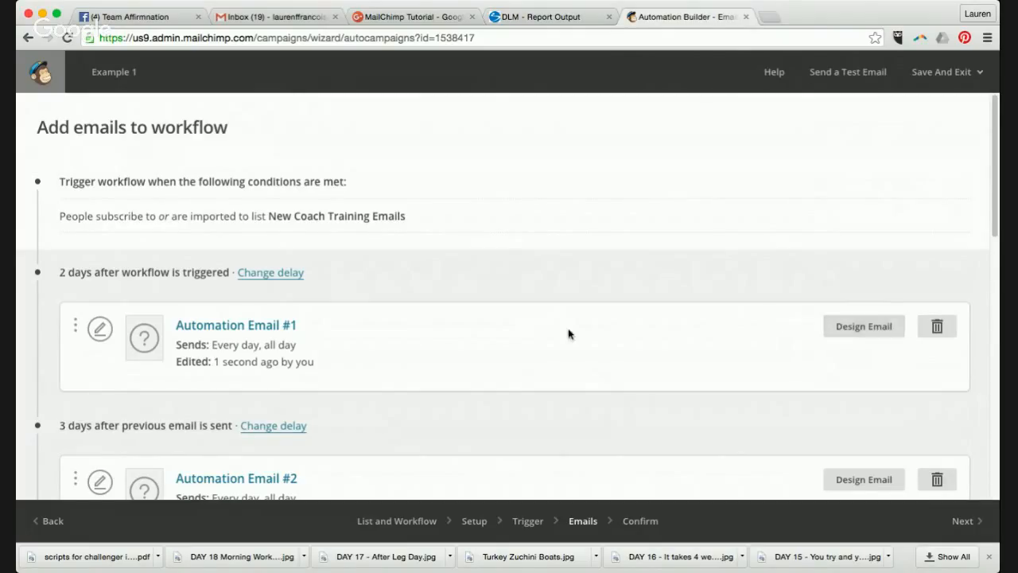
pyautogui.scroll(-1, 526, 323)
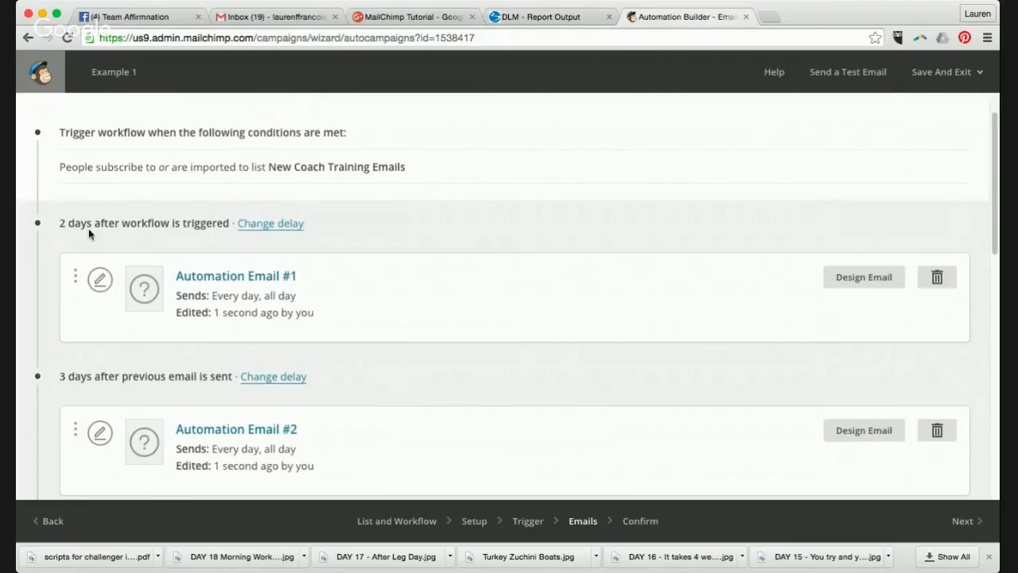
# - Make the first automation email send immediately after the trigger
pyautogui.click(261, 225)
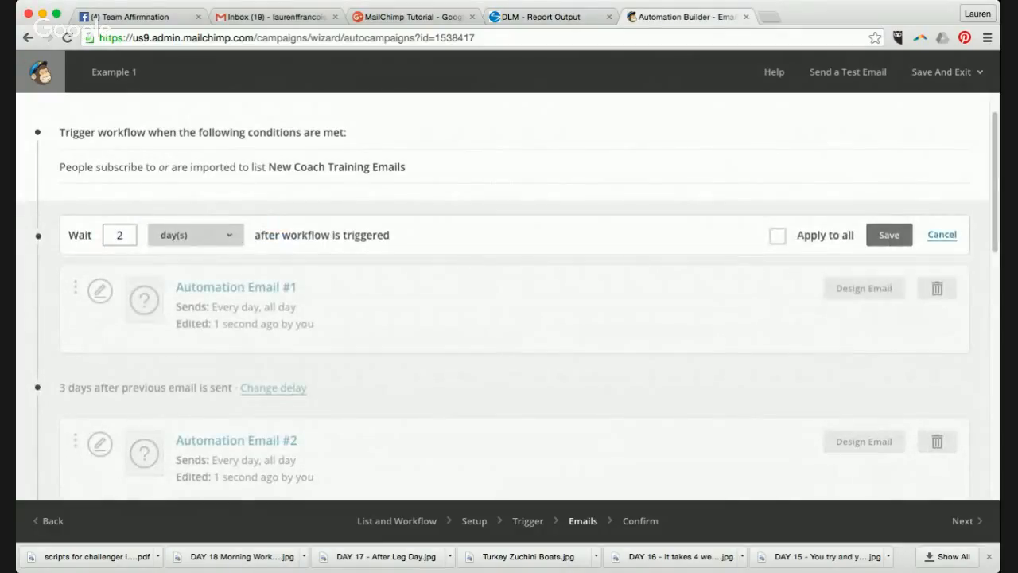
pyautogui.click(226, 215)
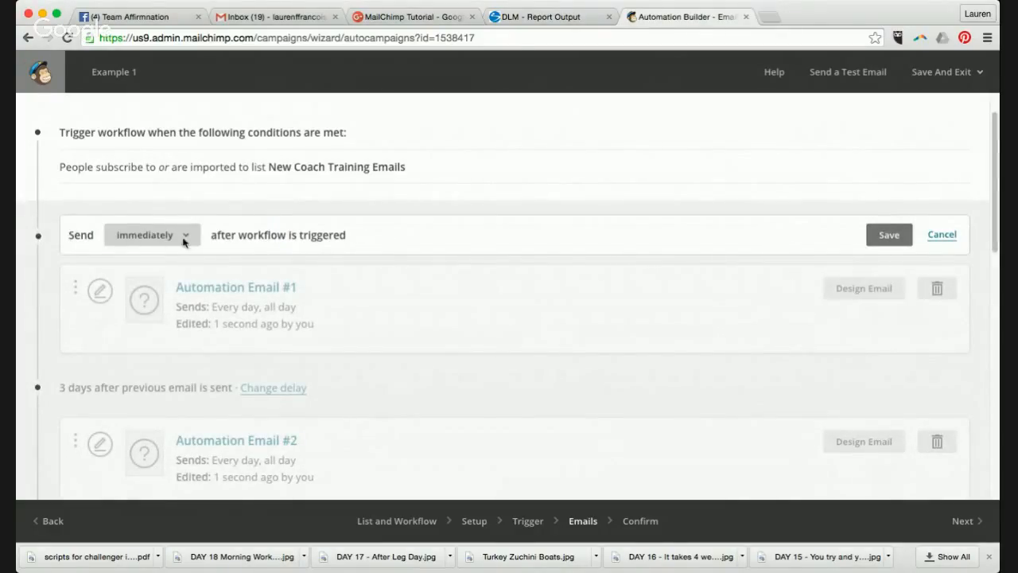
pyautogui.click(883, 238)
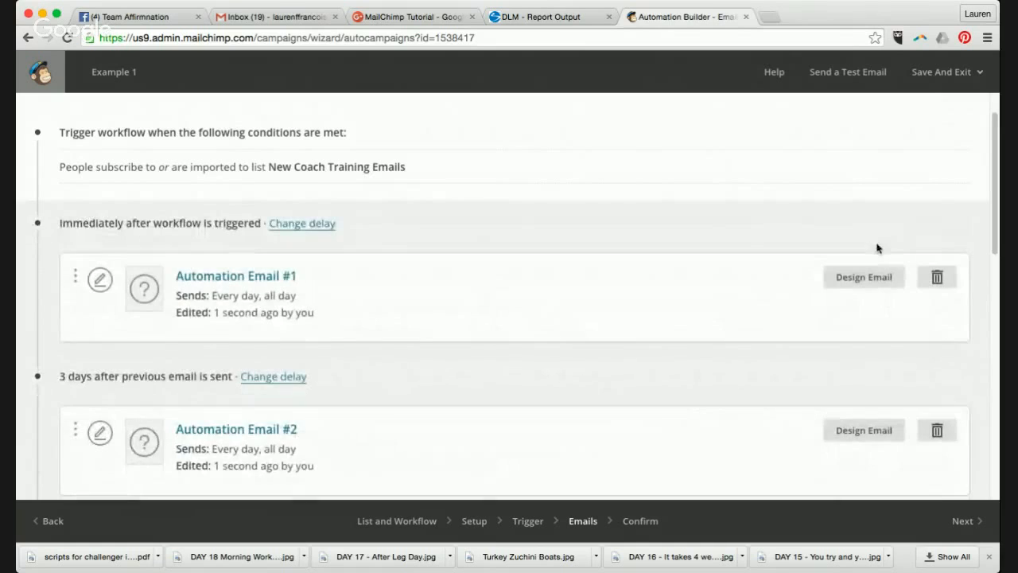
pyautogui.scroll(-3, 658, 386)
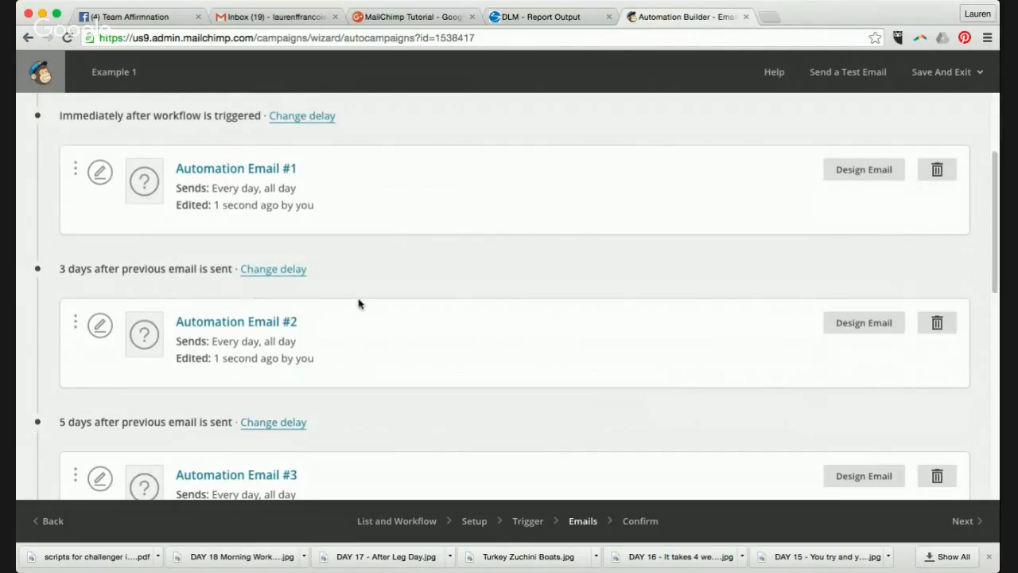
pyautogui.scroll(-1, 360, 304)
pyautogui.scroll(-3, 358, 304)
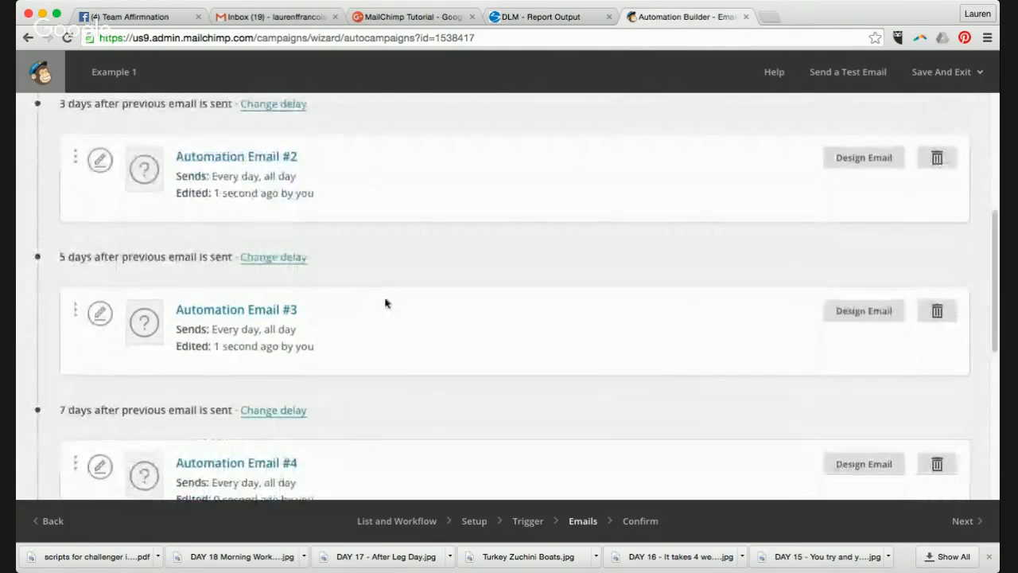
# - Set the third email's delay to 4 days
pyautogui.click(271, 259)
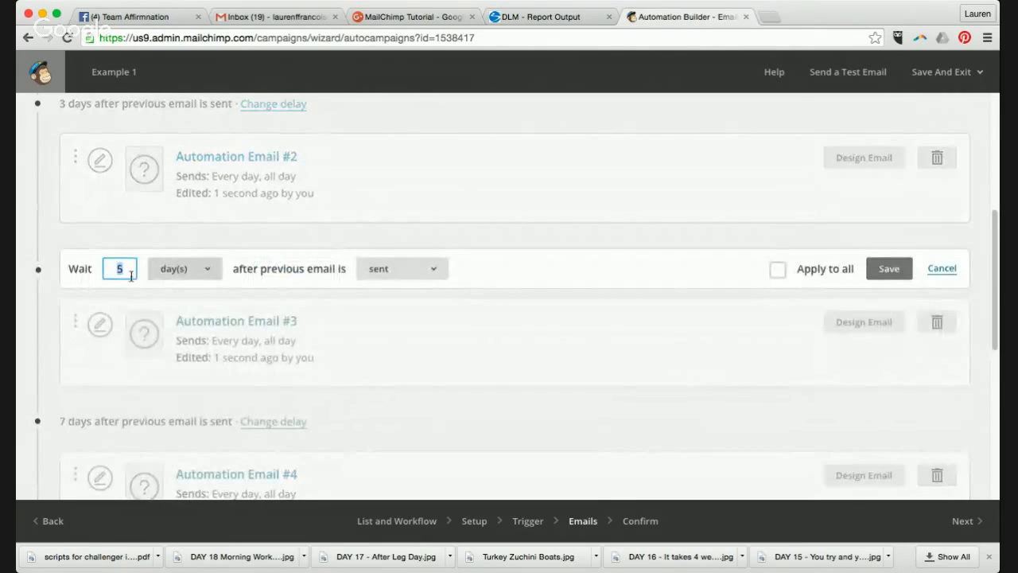
pyautogui.write('2')
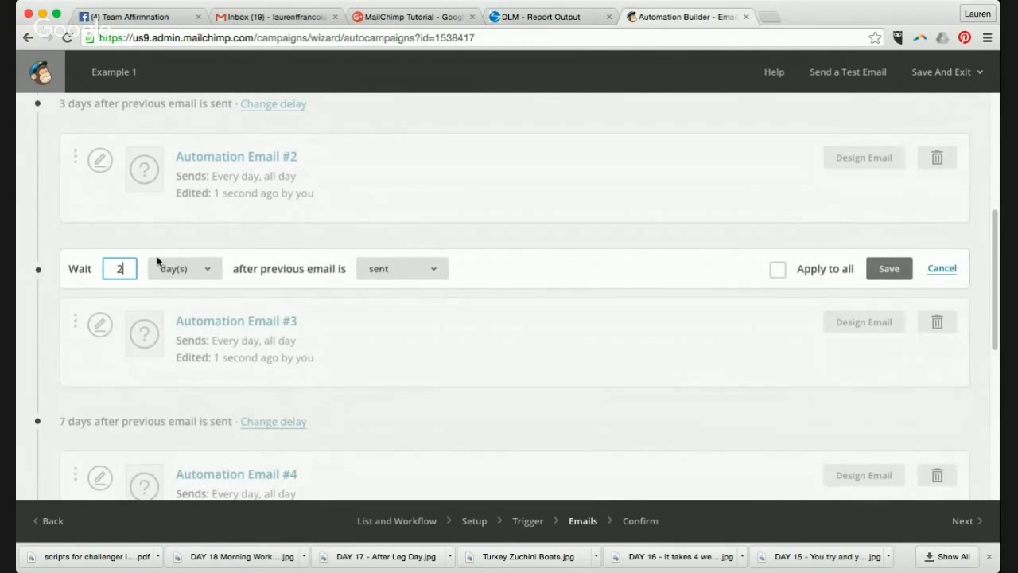
pyautogui.press('BackSpace')
pyautogui.write('4')
pyautogui.click(879, 268)
pyautogui.scroll(-3, 348, 314)
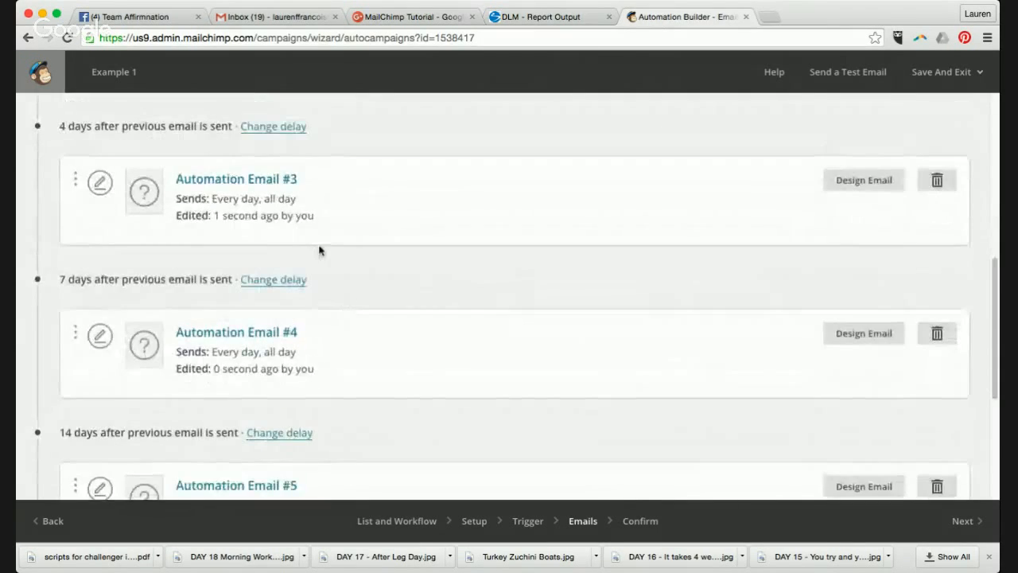
# - Set the fourth email's delay to 1 week
pyautogui.click(256, 285)
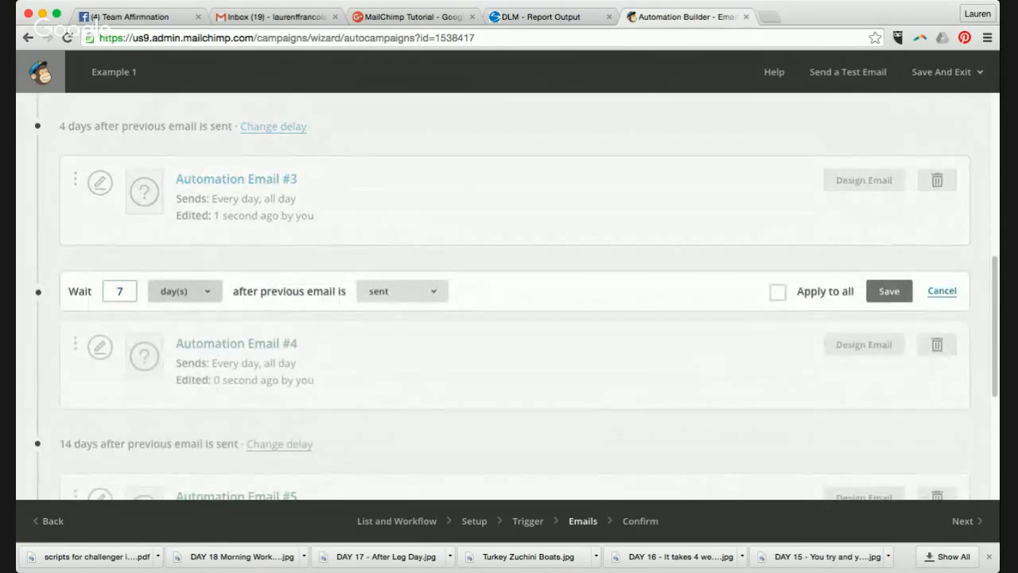
pyautogui.click(166, 303)
pyautogui.moveTo(130, 290); pyautogui.dragTo(95, 292)
pyautogui.write('1')
pyautogui.click(270, 286)
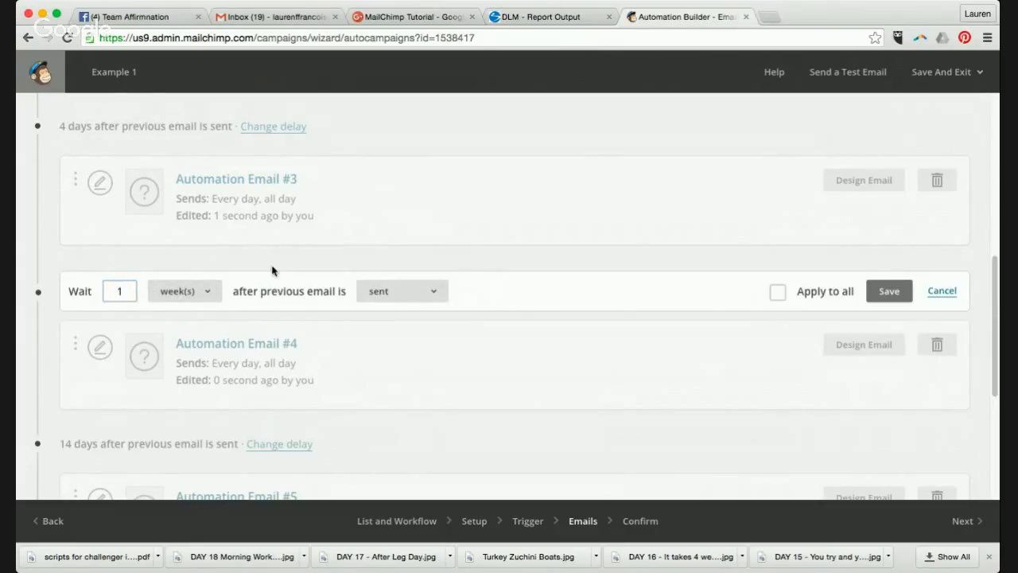
pyautogui.click(890, 291)
pyautogui.scroll(2, 500, 291)
pyautogui.scroll(-5, 500, 291)
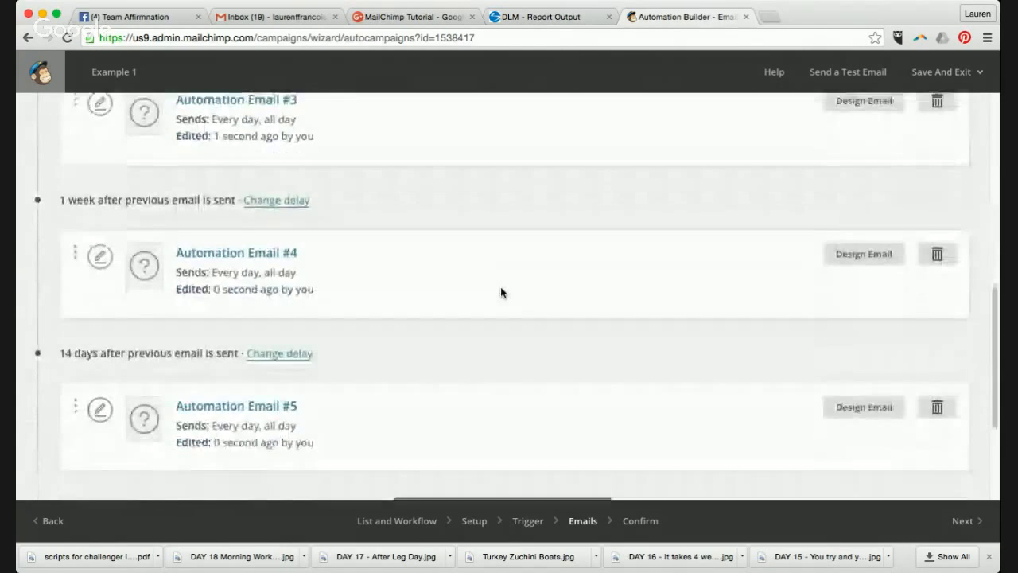
# - Change the fifth email's delay from 14 days to 1 week
pyautogui.click(275, 311)
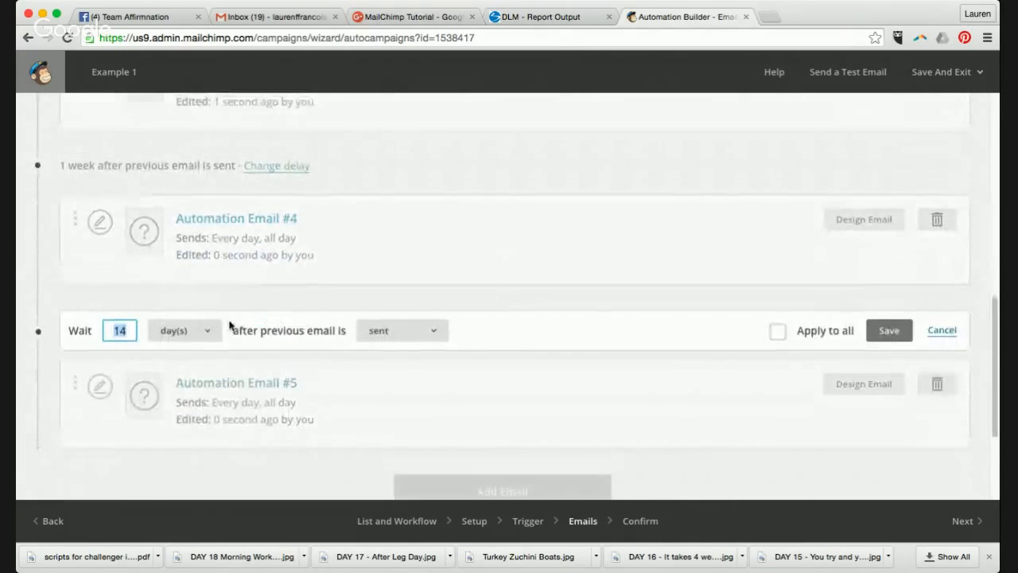
pyautogui.click(200, 334)
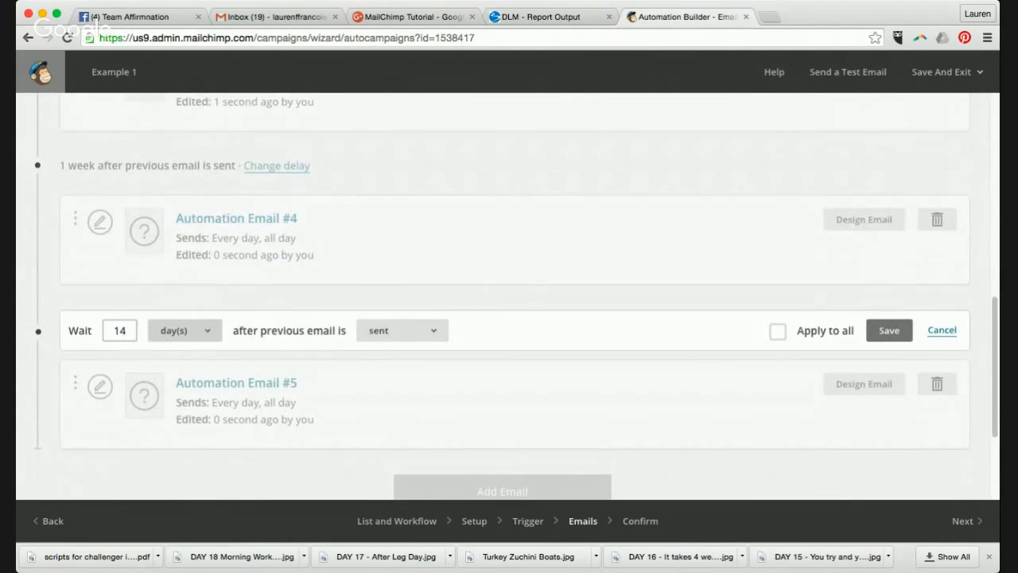
pyautogui.click(182, 349)
pyautogui.moveTo(130, 332); pyautogui.dragTo(102, 336)
pyautogui.write('1')
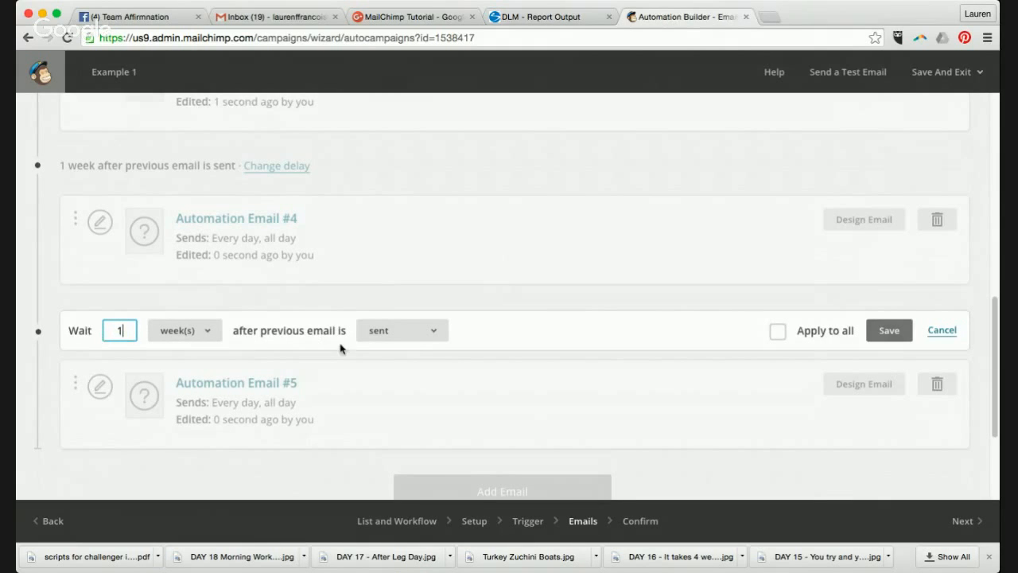
pyautogui.click(897, 336)
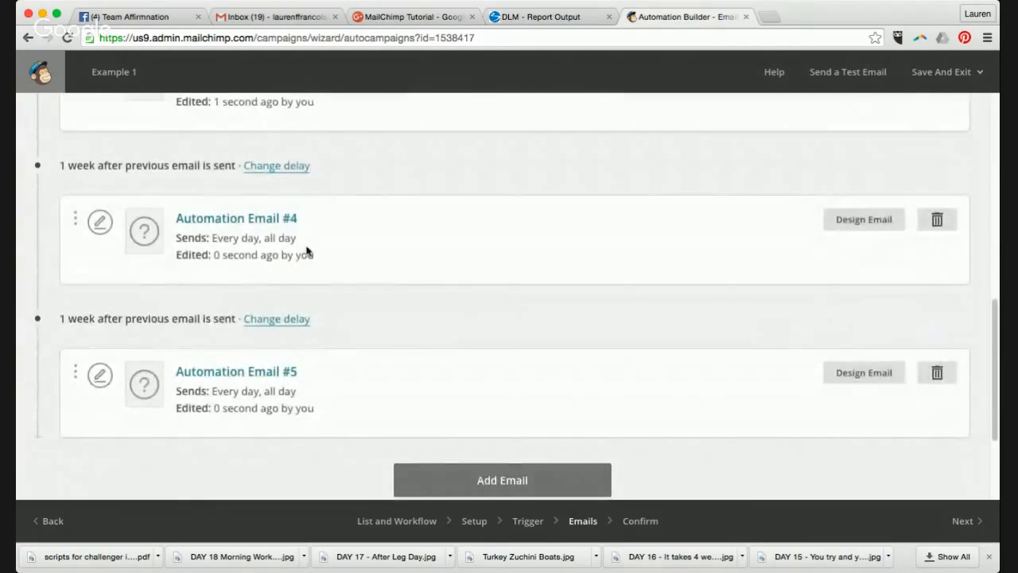
pyautogui.scroll(6, 307, 252)
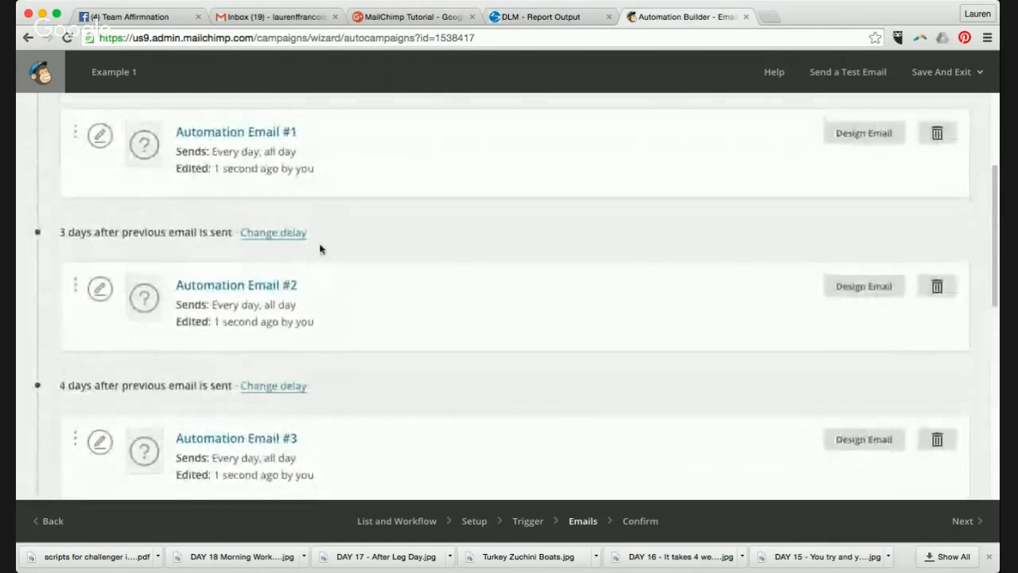
pyautogui.scroll(2, 320, 249)
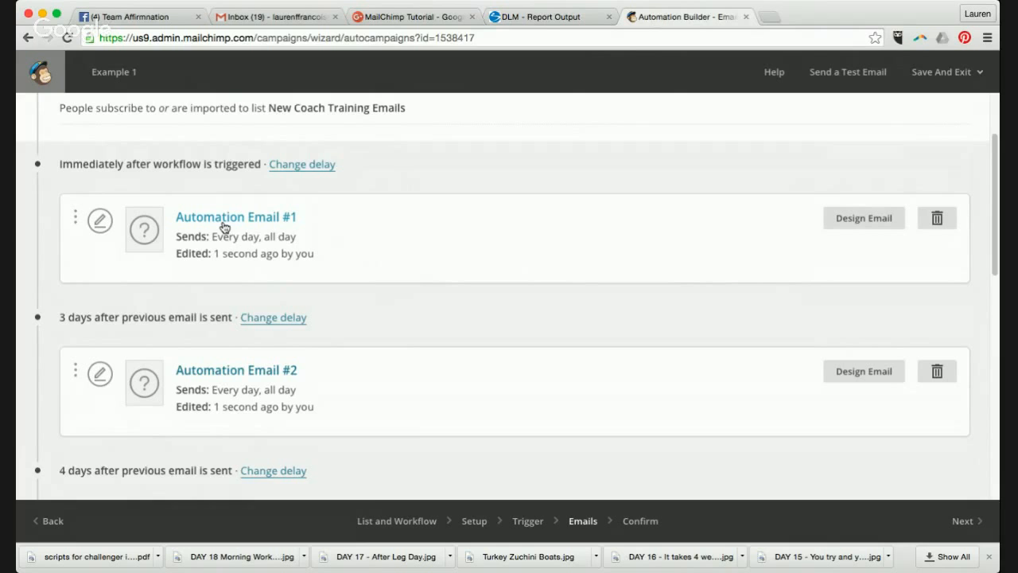
pyautogui.scroll(-2, 315, 383)
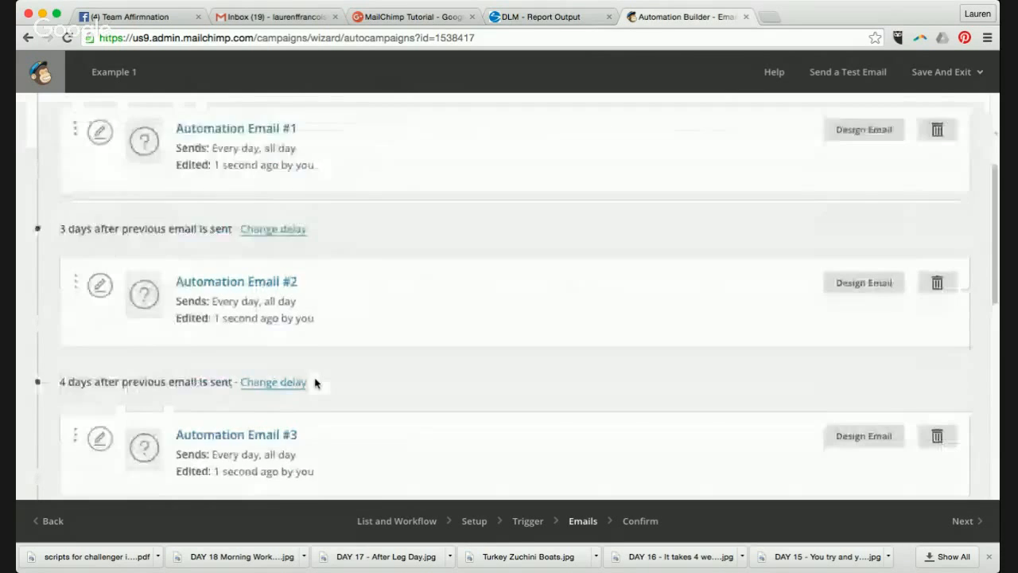
pyautogui.scroll(-2, 315, 383)
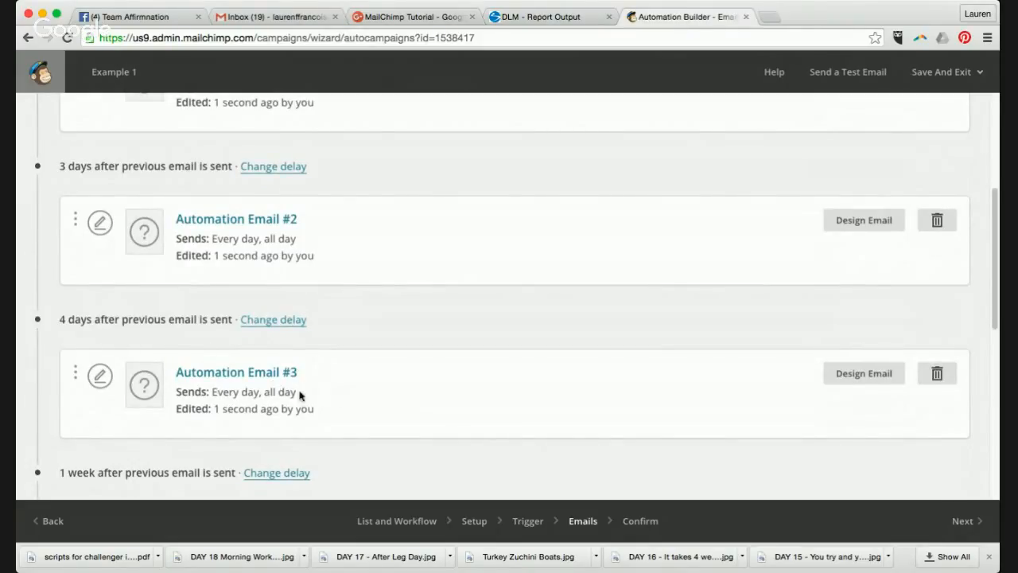
pyautogui.scroll(-2, 334, 395)
pyautogui.scroll(-2, 335, 393)
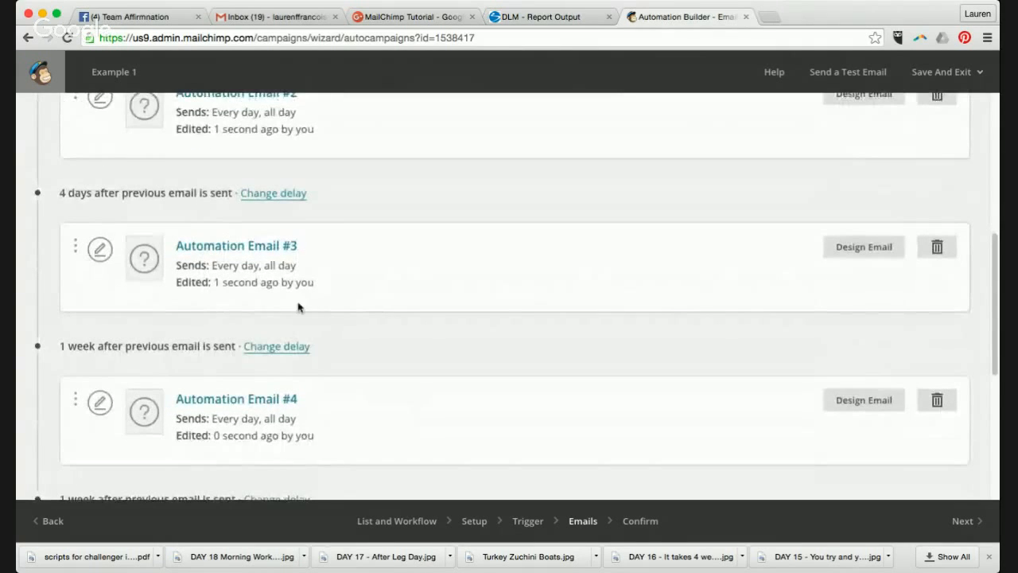
pyautogui.scroll(-2, 370, 405)
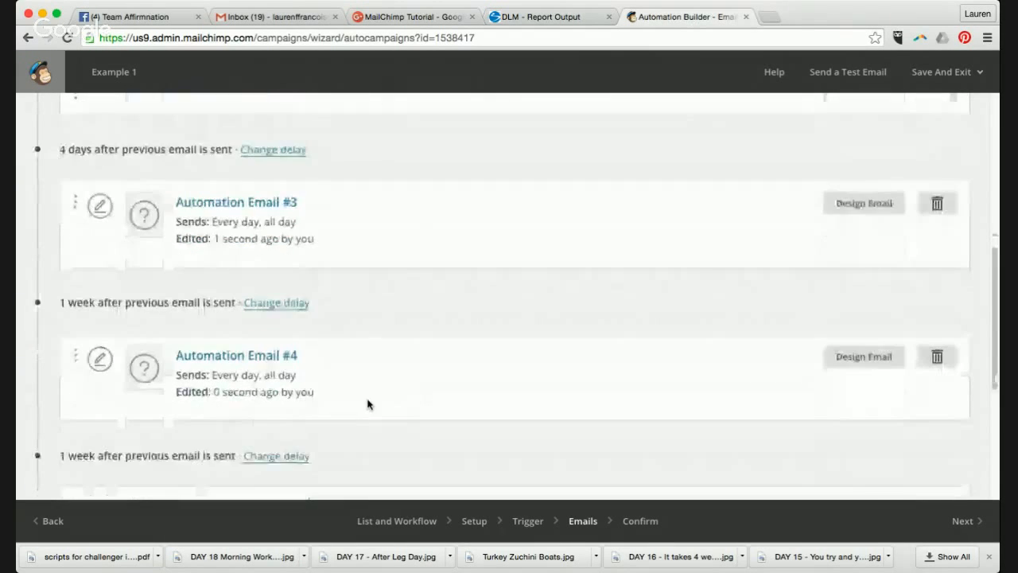
pyautogui.scroll(-4, 377, 470)
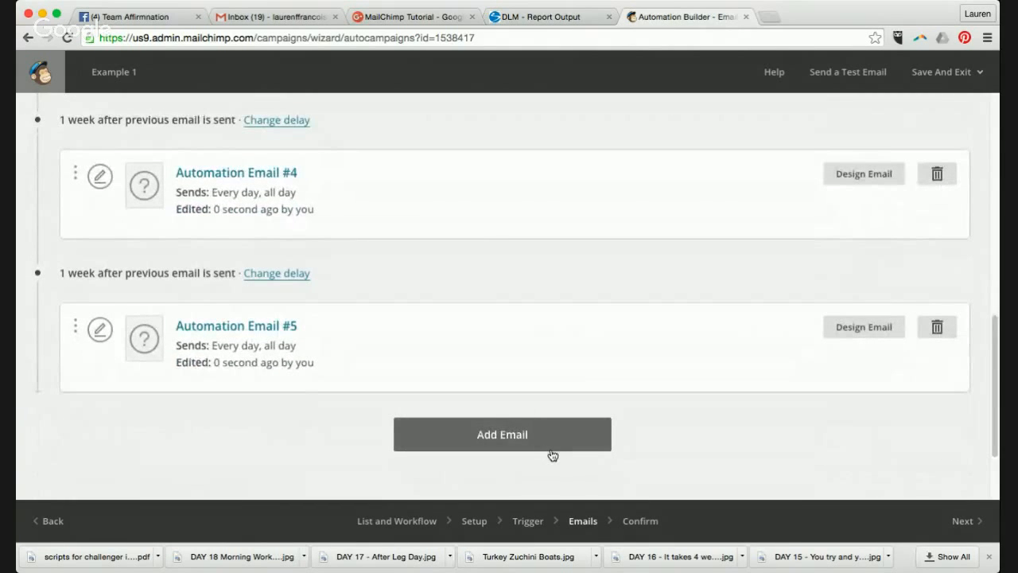
pyautogui.scroll(-2, 551, 454)
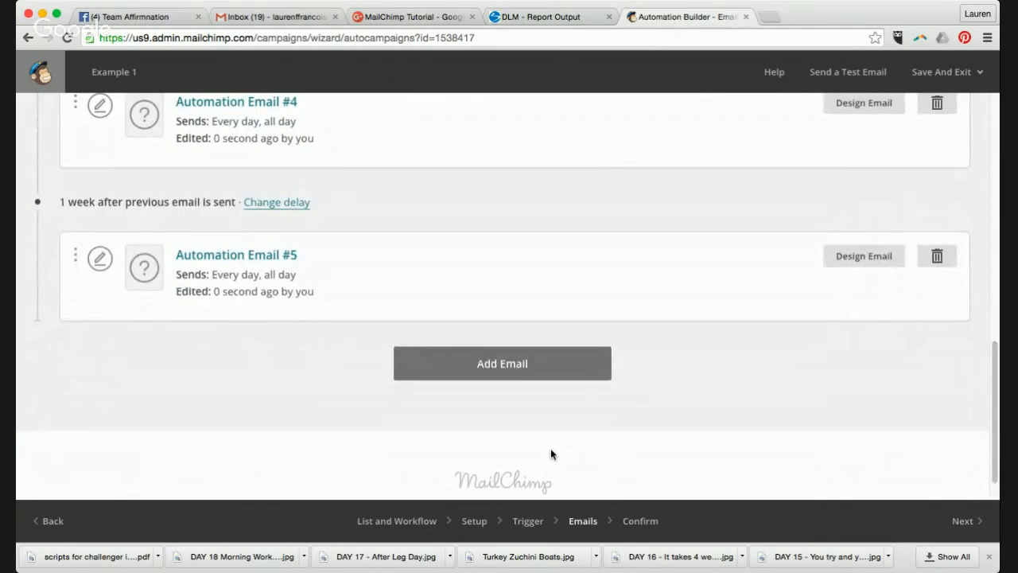
# - Move to the Confirm step and review the checks: trigger passes, automation emails not ready
pyautogui.click(959, 527)
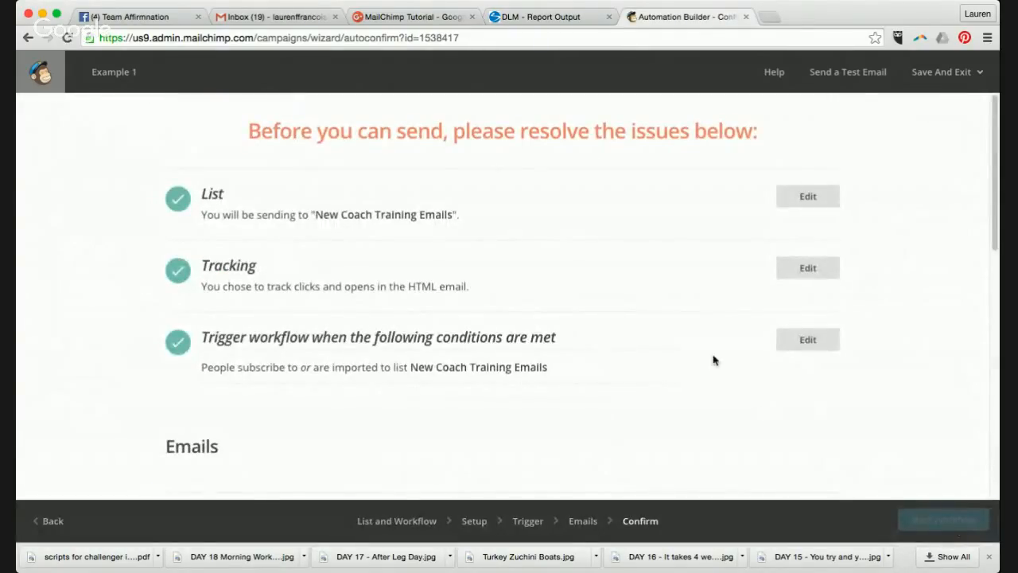
pyautogui.scroll(-5, 717, 356)
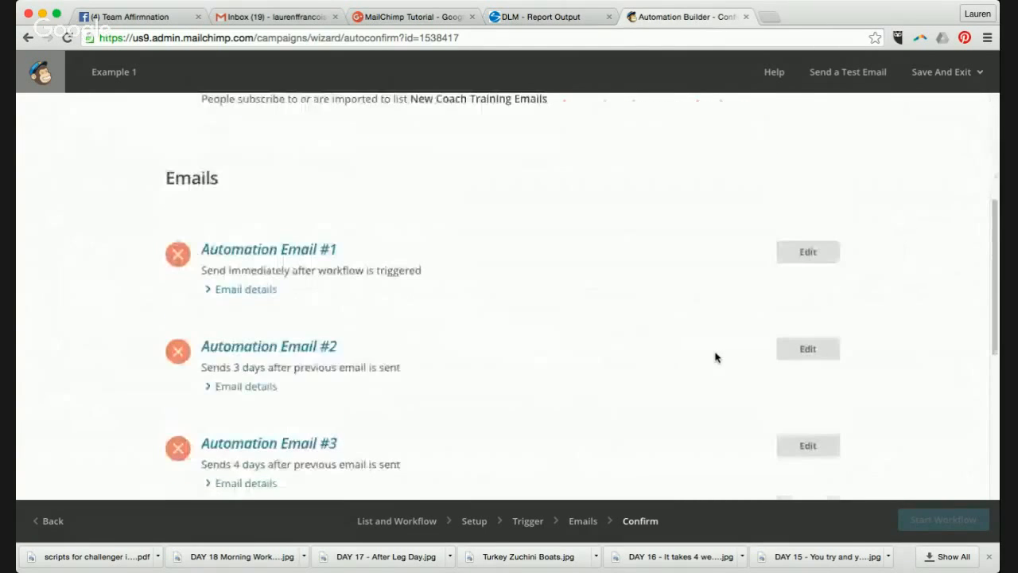
pyautogui.scroll(5, 715, 355)
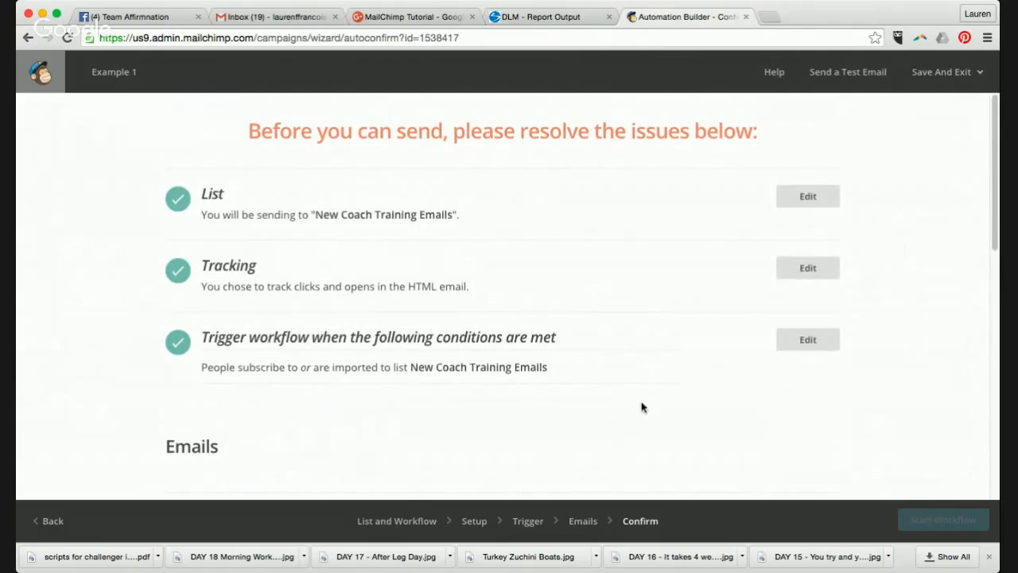
pyautogui.scroll(-5, 636, 406)
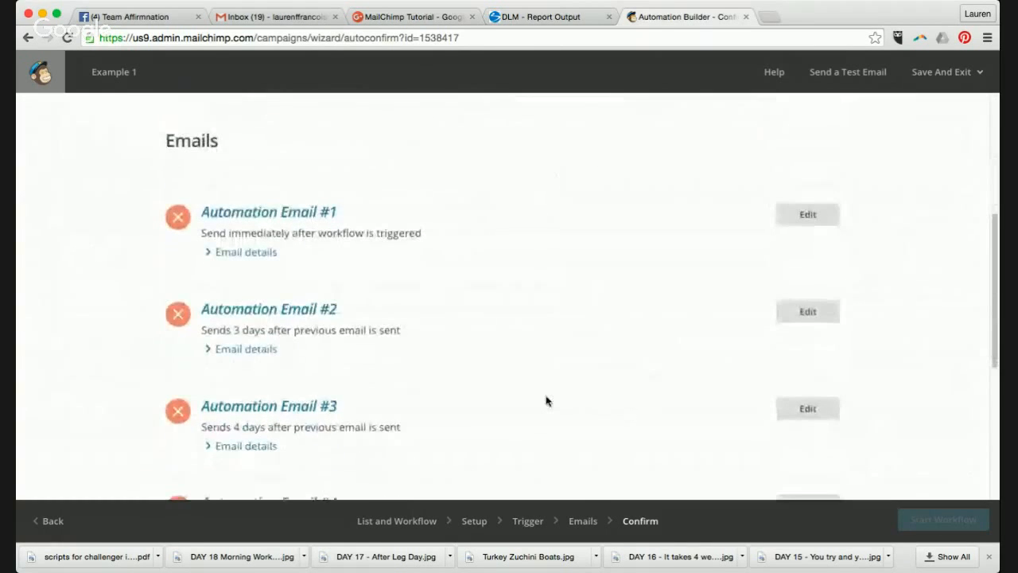
pyautogui.scroll(-8, 366, 330)
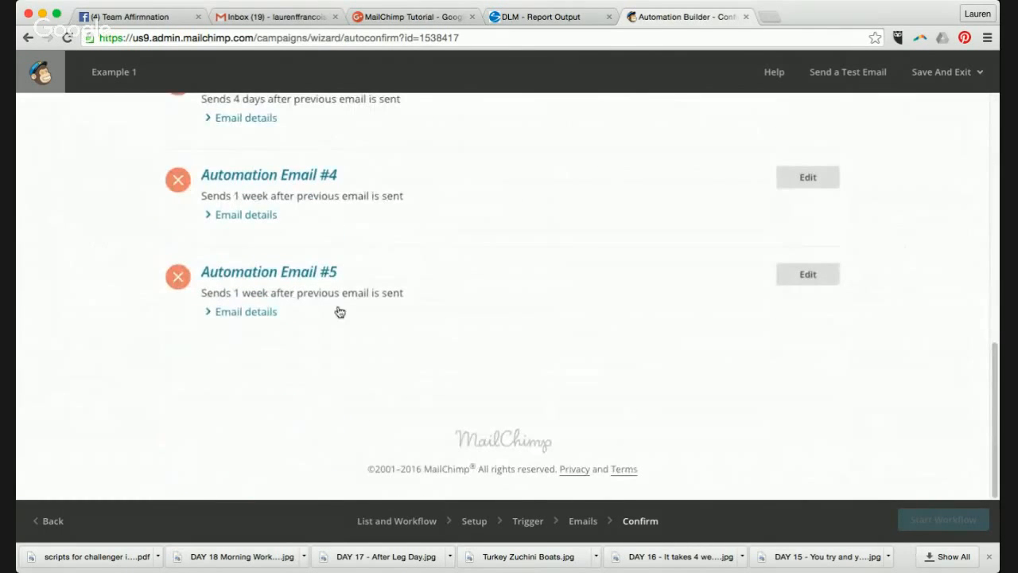
pyautogui.scroll(2, 465, 271)
pyautogui.scroll(3, 465, 262)
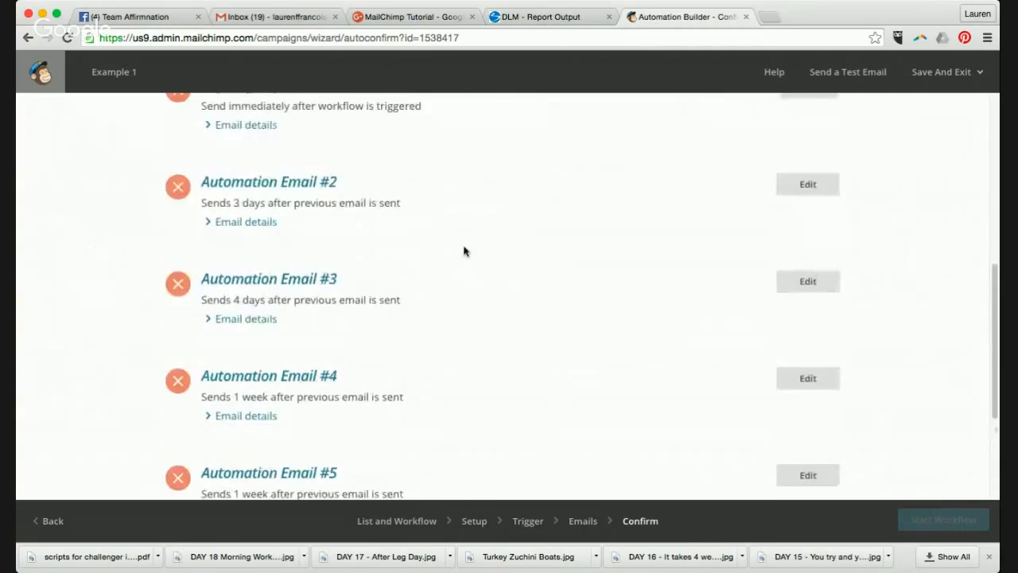
pyautogui.scroll(2, 382, 173)
pyautogui.scroll(3, 211, 176)
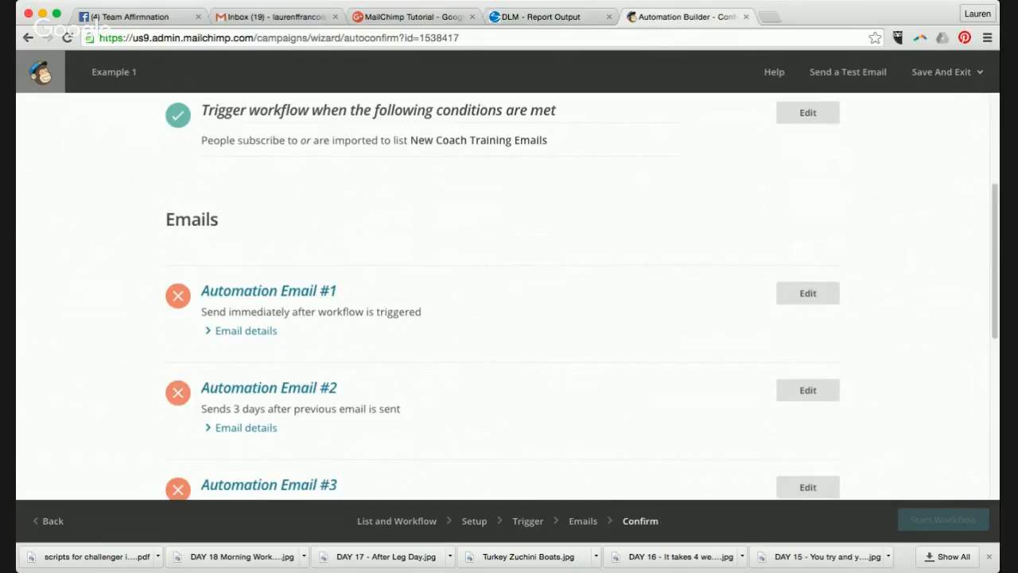
# - Save the Example 1 workflow and exit to the Dashboard
pyautogui.click(945, 73)
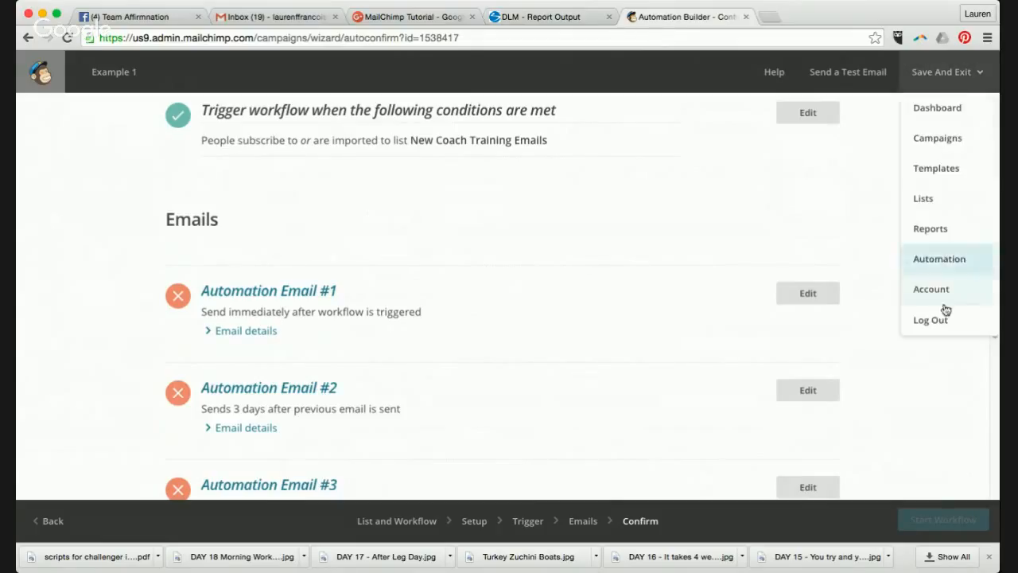
pyautogui.click(939, 109)
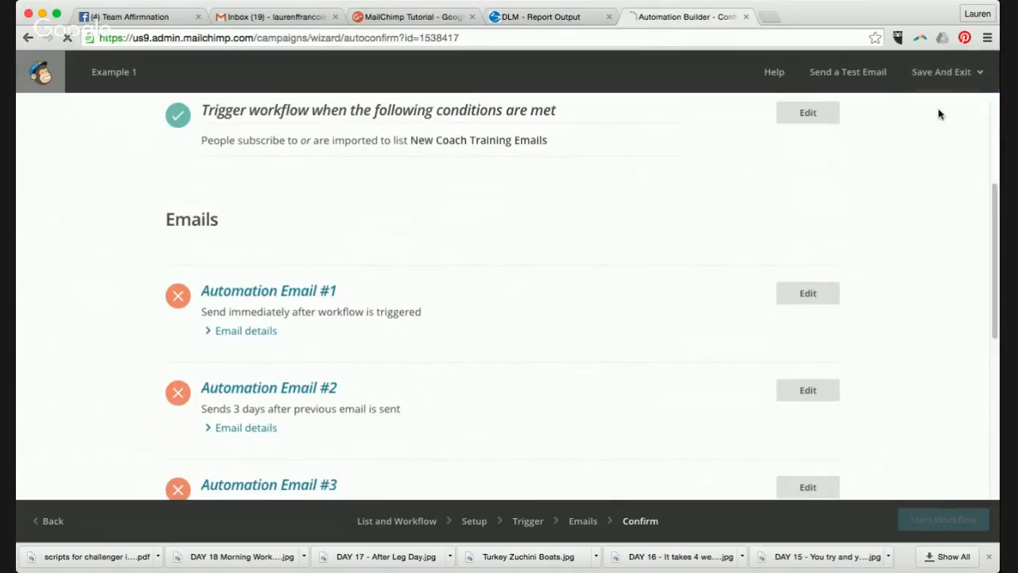